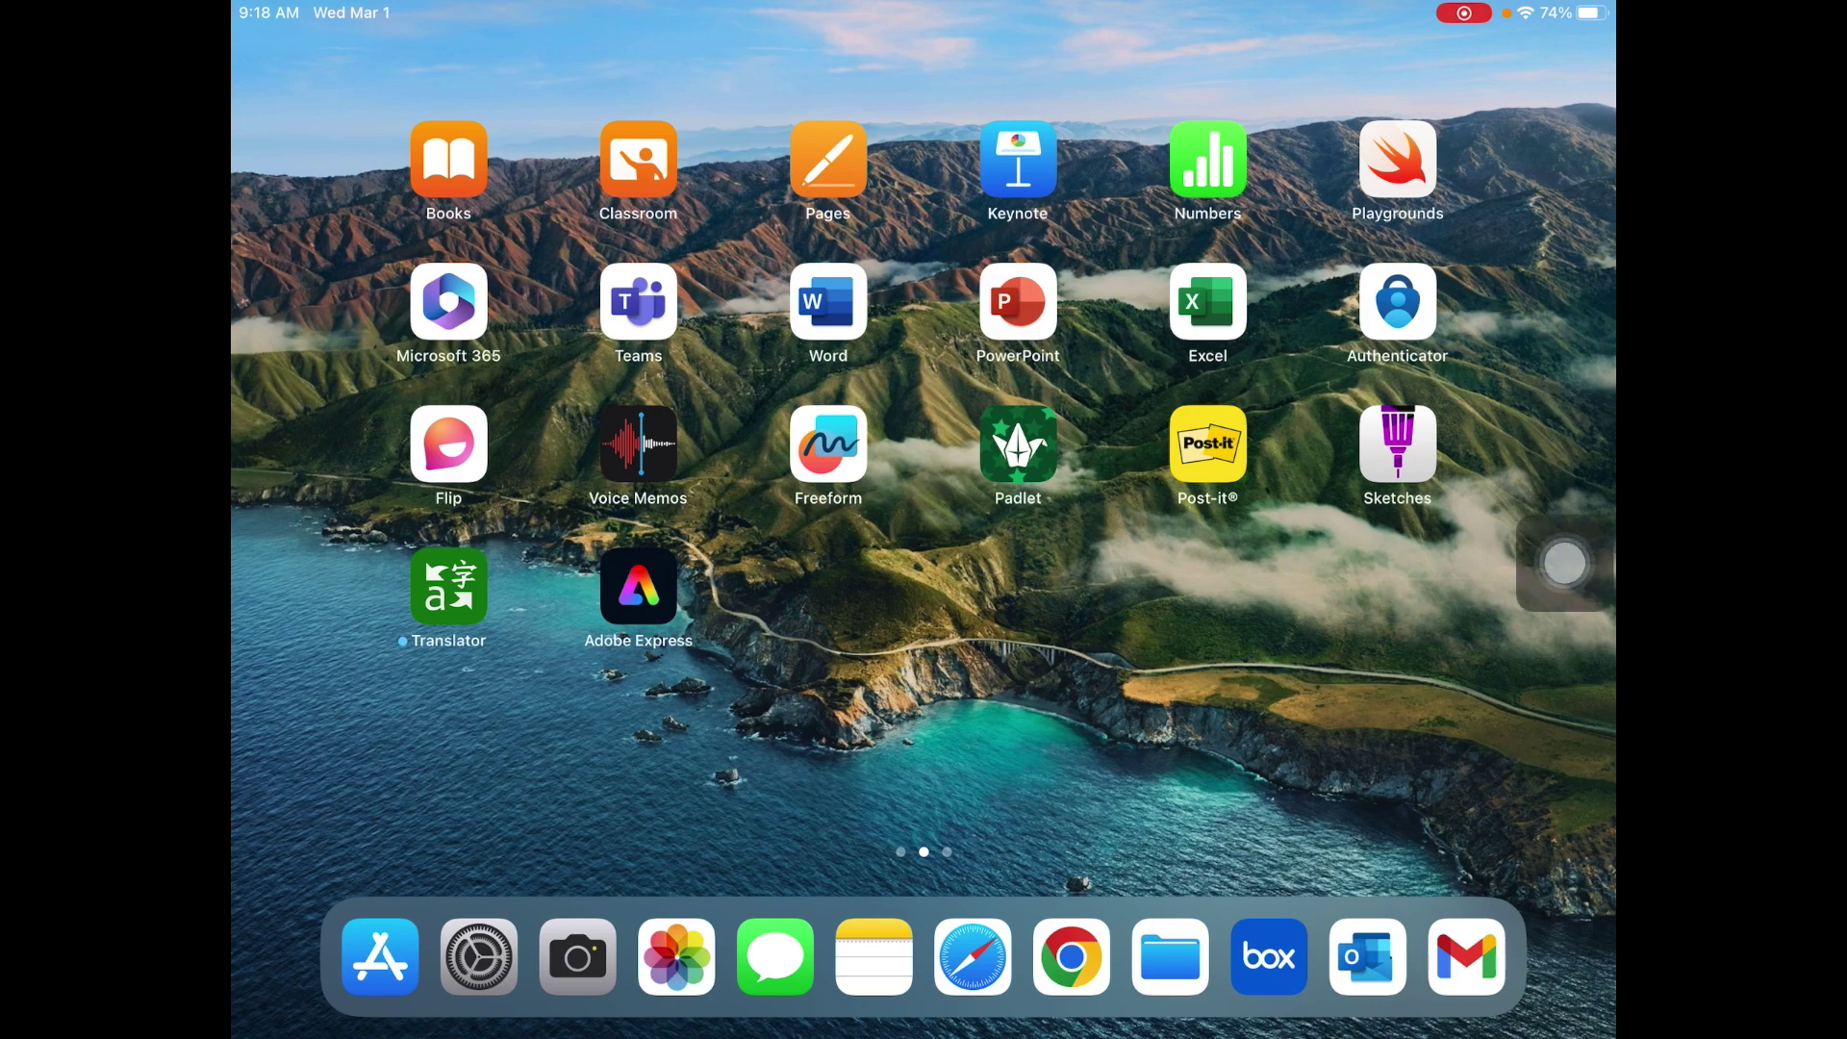
# - Open the Files app from the dock
pyautogui.moveTo(1565, 563)
pyautogui.mouseDown()
pyautogui.moveTo(1275, 844)
pyautogui.moveTo(1529, 621)
pyautogui.mouseUp()
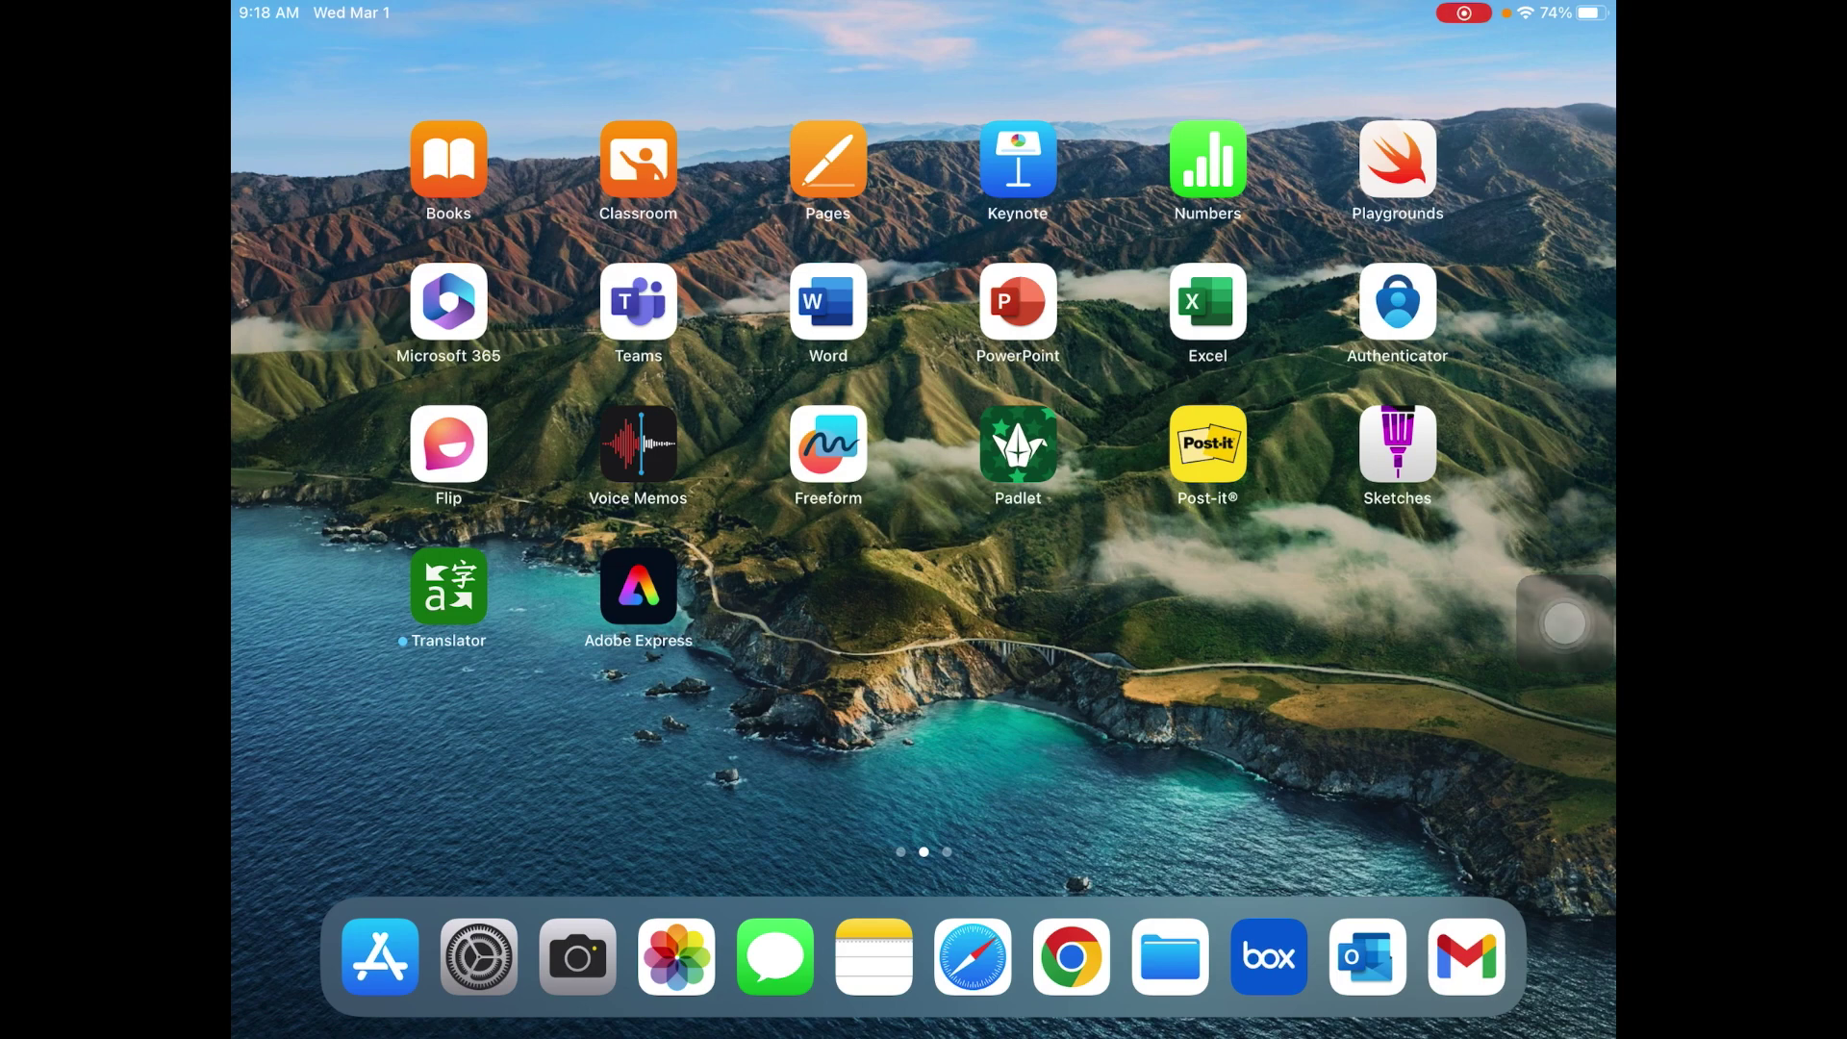
pyautogui.moveTo(1564, 624)
pyautogui.mouseDown()
pyautogui.moveTo(1302, 705)
pyautogui.moveTo(1191, 857)
pyautogui.moveTo(1162, 857)
pyautogui.moveTo(1160, 818)
pyautogui.moveTo(1195, 833)
pyautogui.moveTo(1175, 891)
pyautogui.mouseUp()
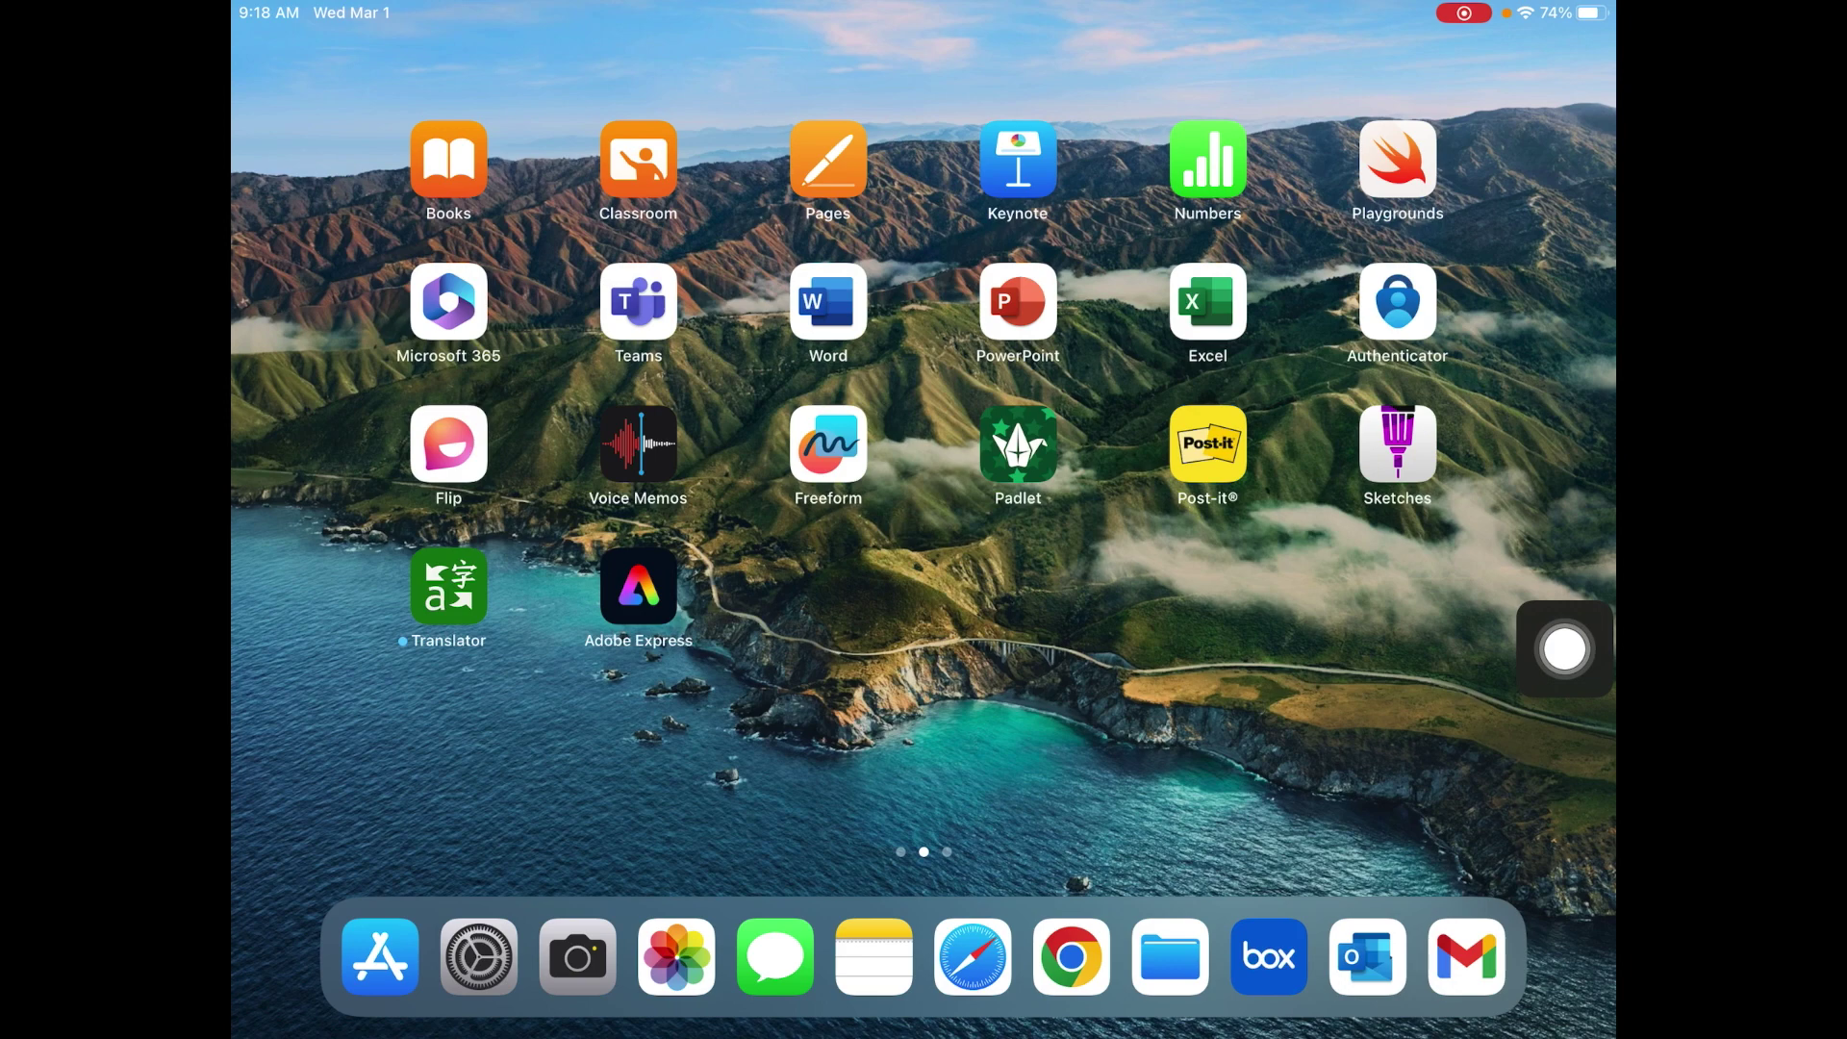
pyautogui.click(1169, 956)
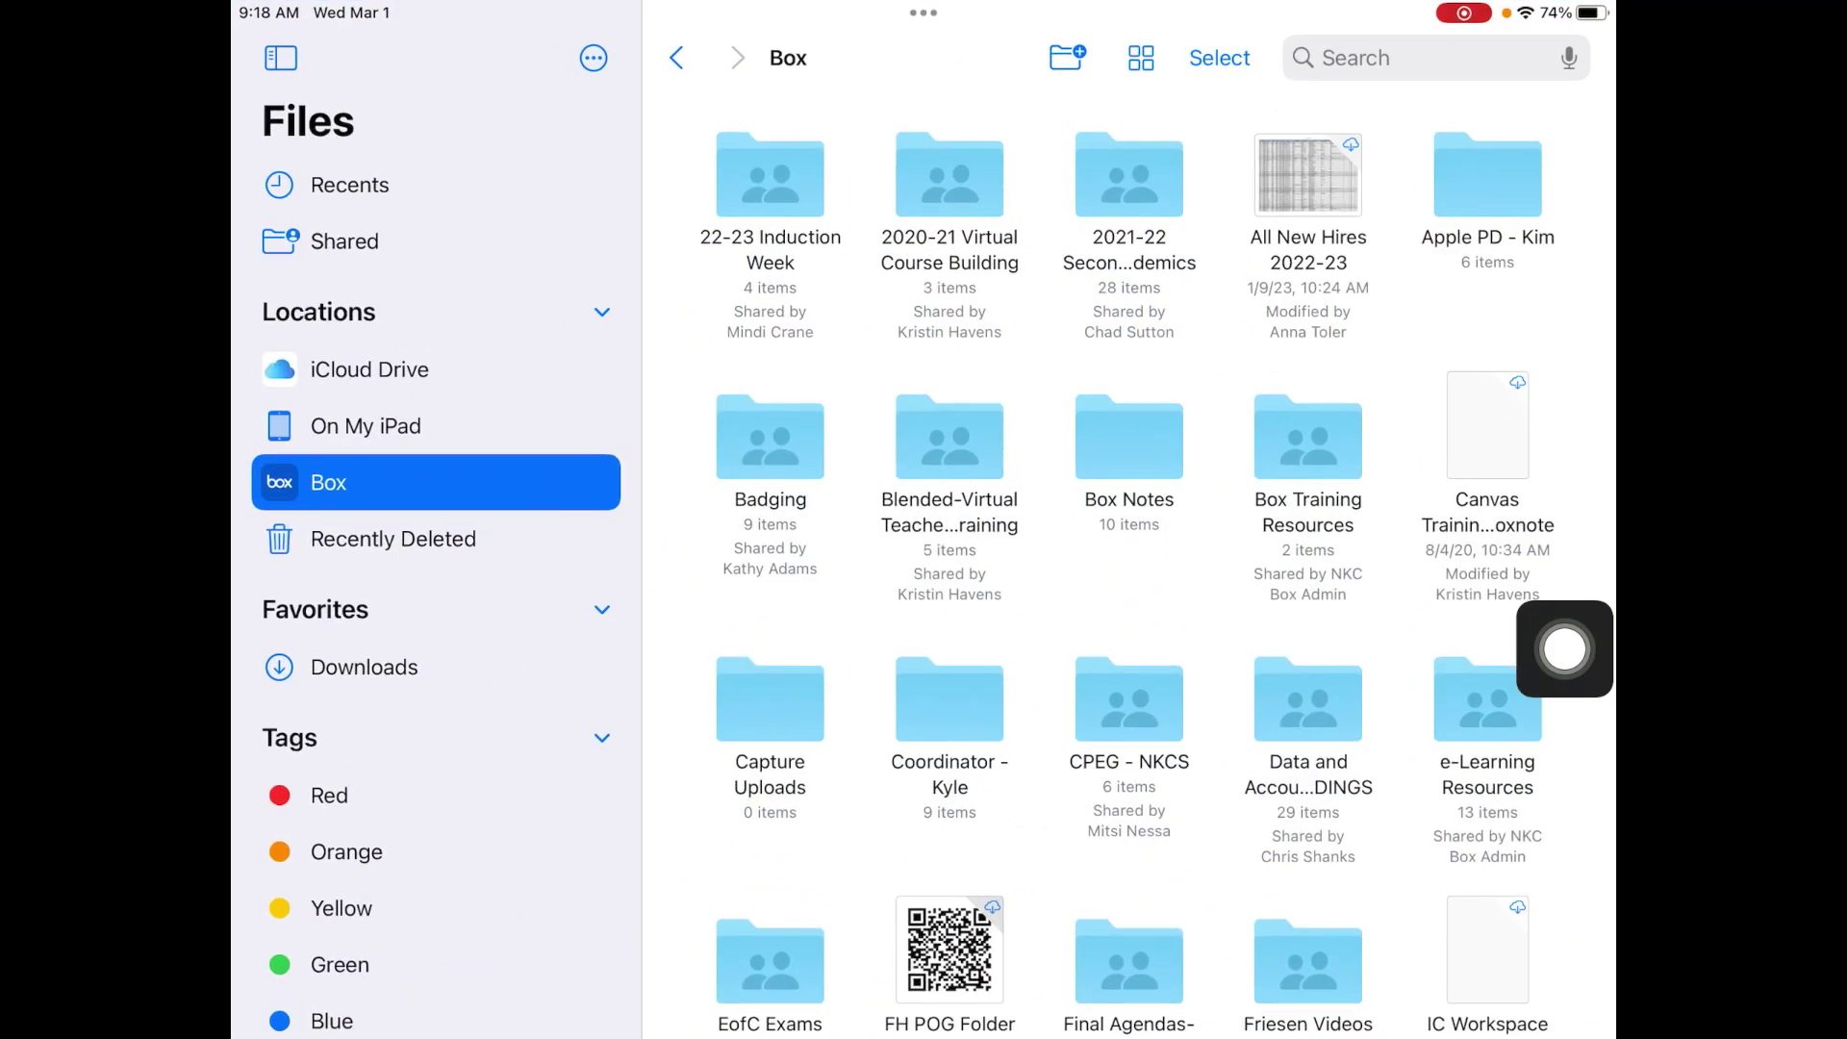
# - Add Box to the sidebar locations through Edit Sidebar
pyautogui.moveTo(1564, 648)
pyautogui.mouseDown()
pyautogui.moveTo(1122, 362)
pyautogui.moveTo(548, 103)
pyautogui.moveTo(585, 132)
pyautogui.mouseUp()
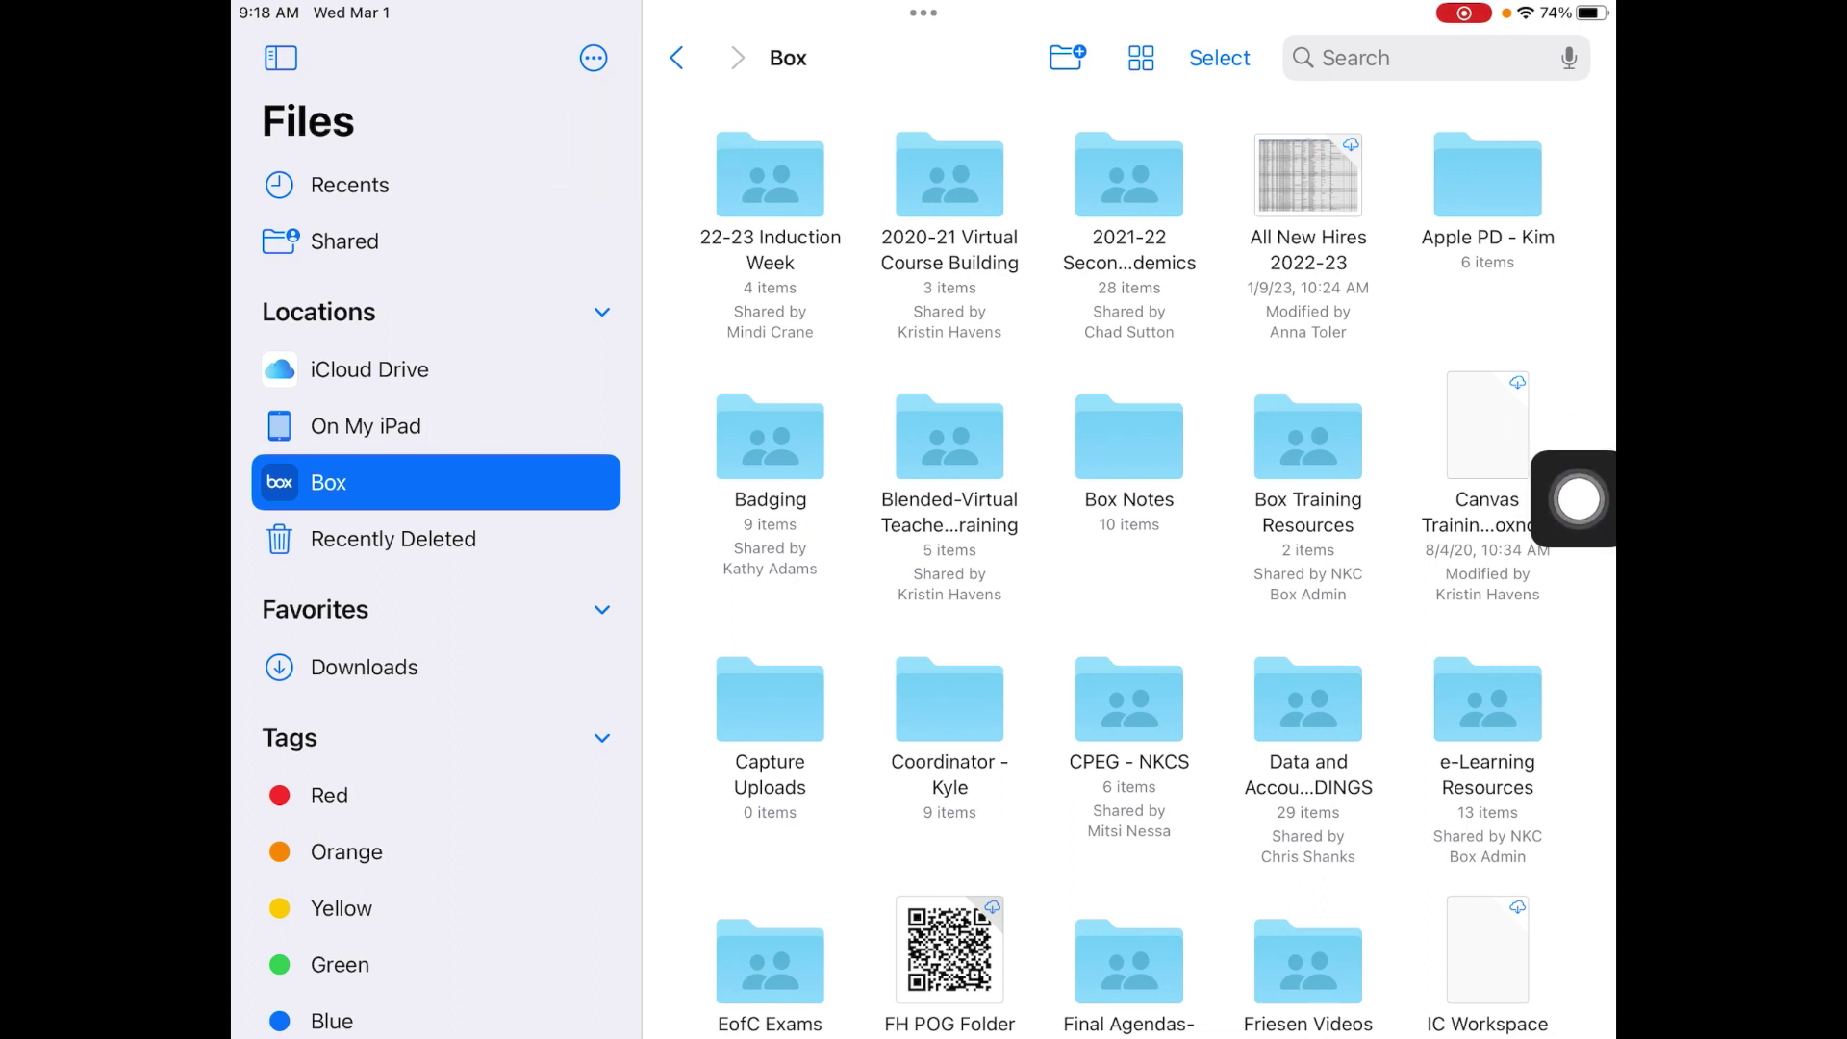
pyautogui.click(594, 58)
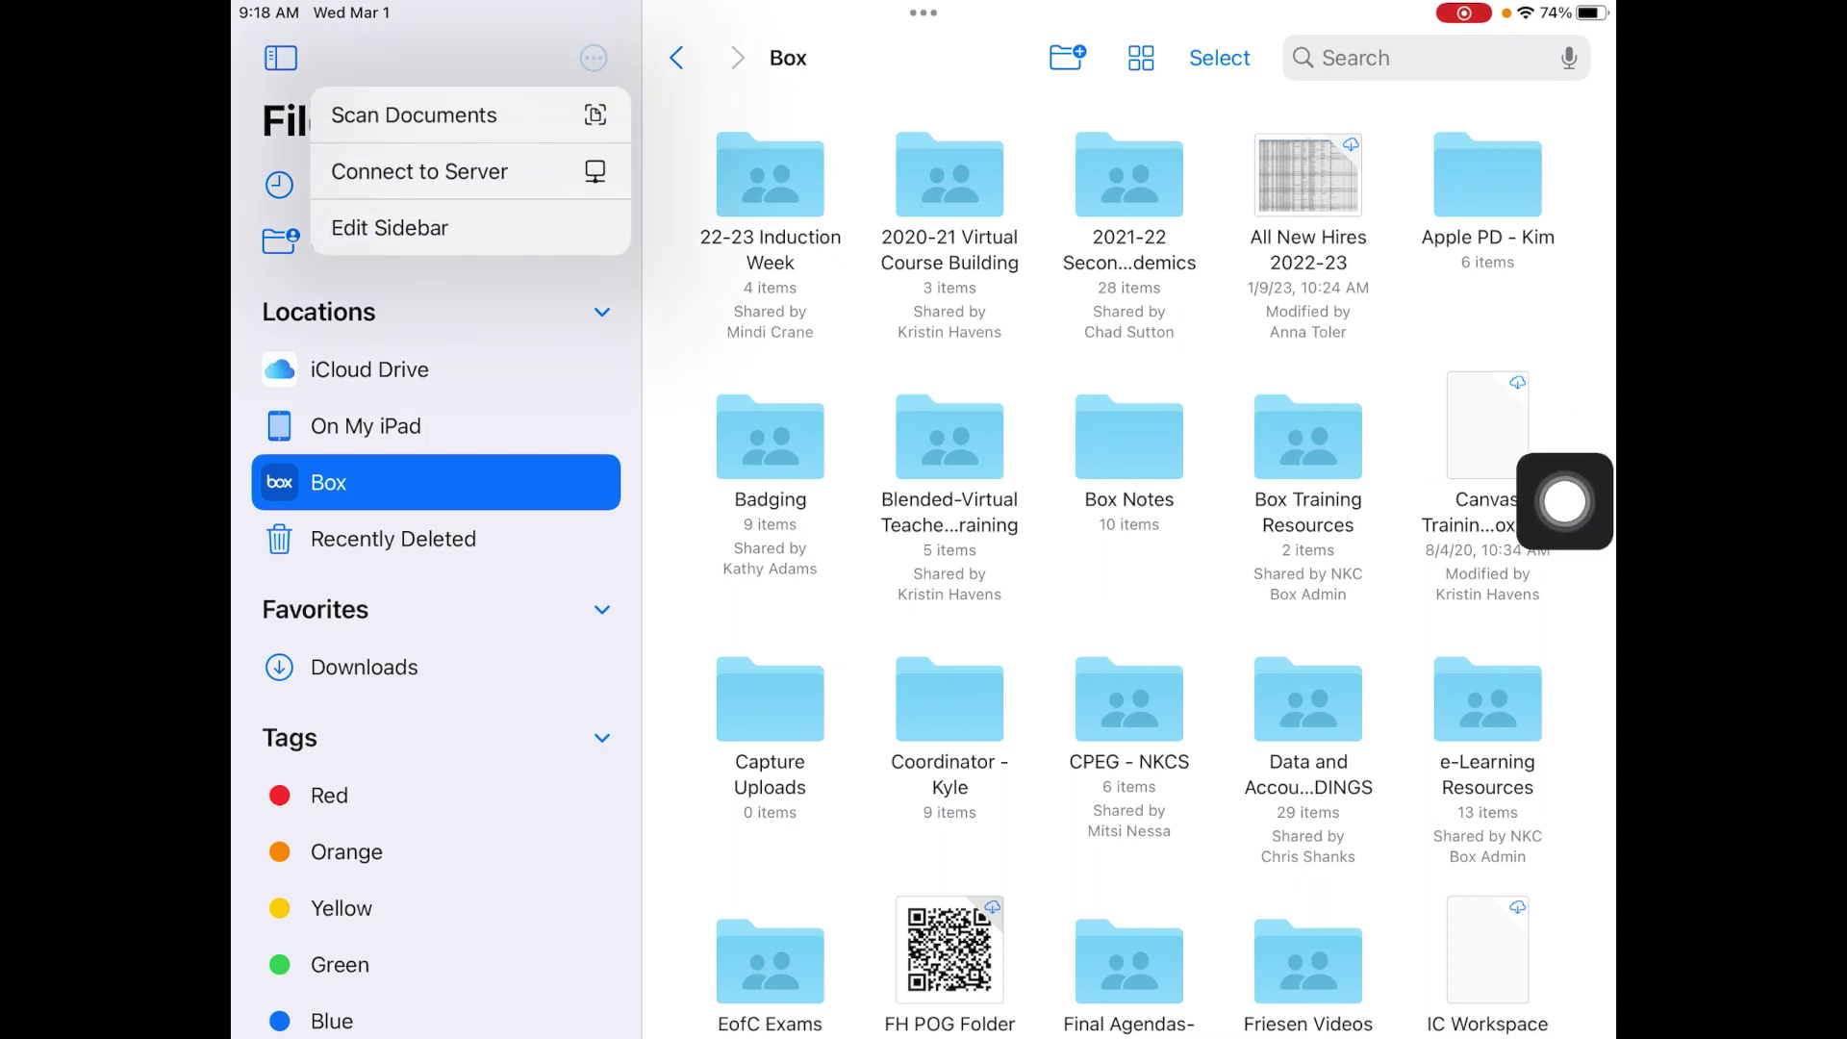
pyautogui.moveTo(1565, 501)
pyautogui.mouseDown()
pyautogui.moveTo(1443, 446)
pyautogui.moveTo(648, 247)
pyautogui.mouseUp()
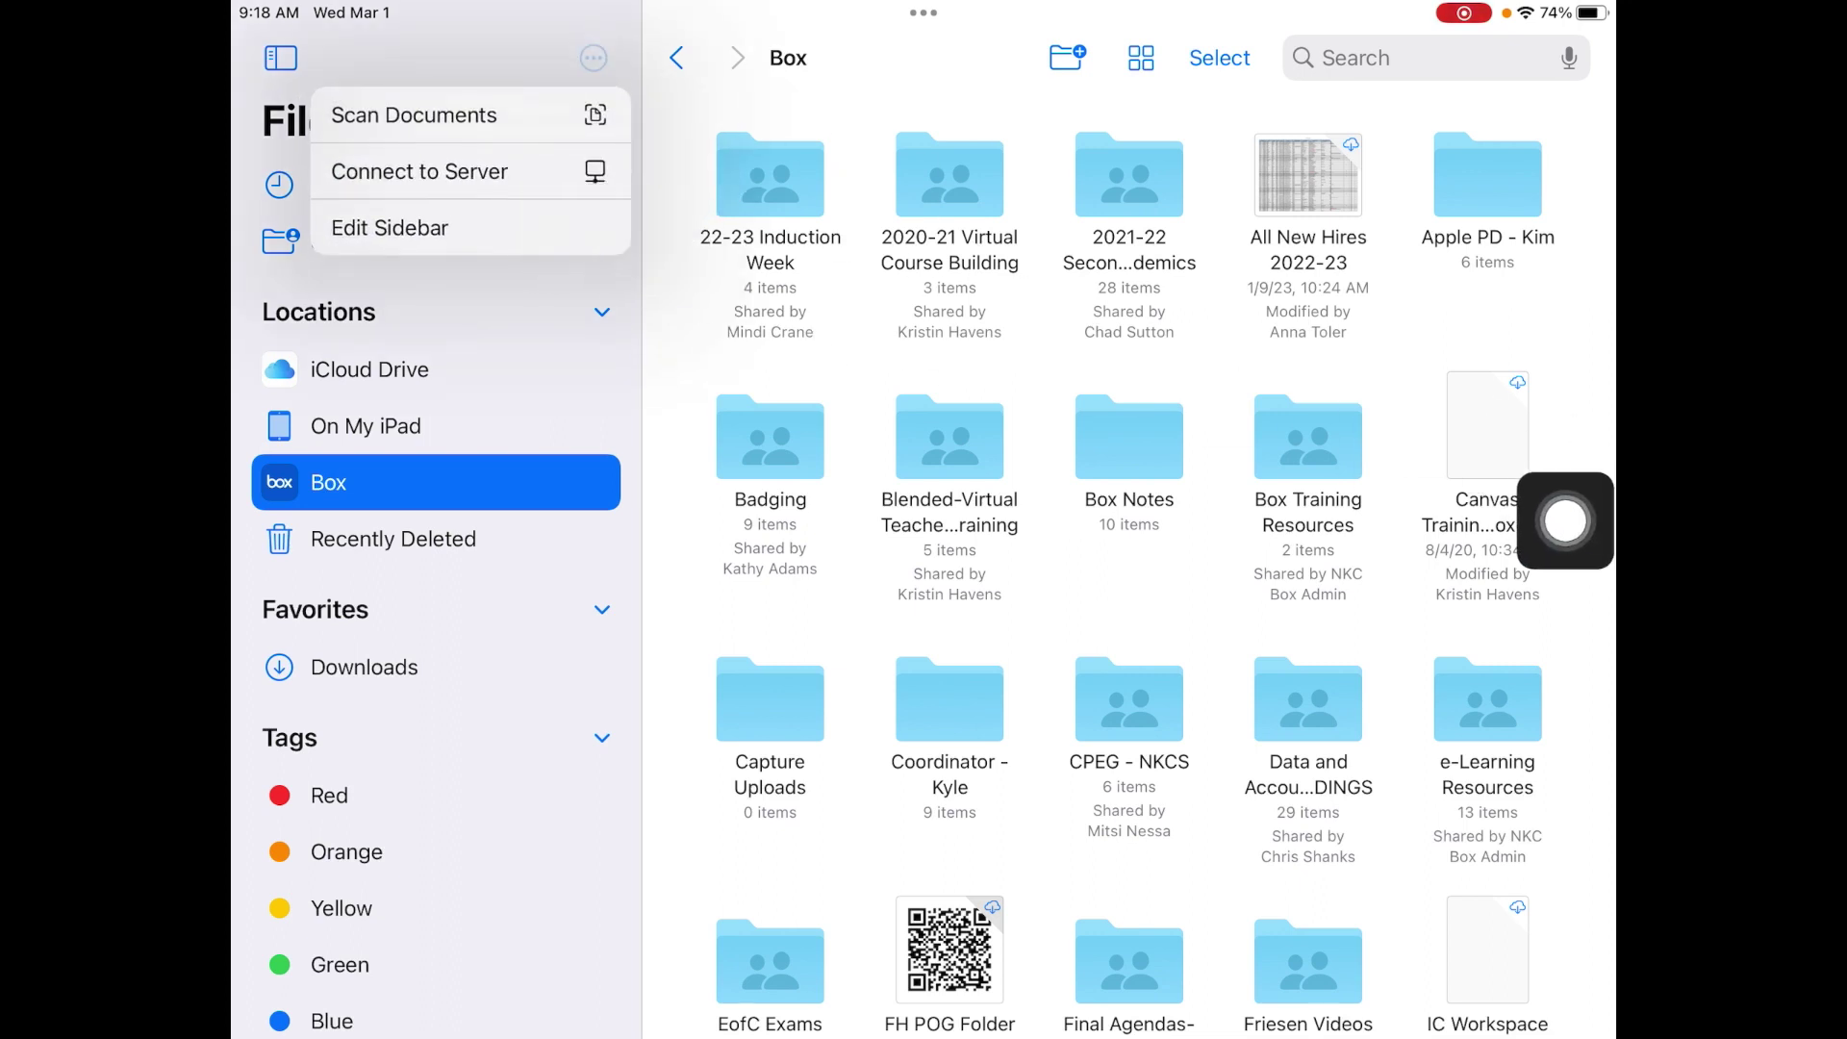
pyautogui.click(390, 227)
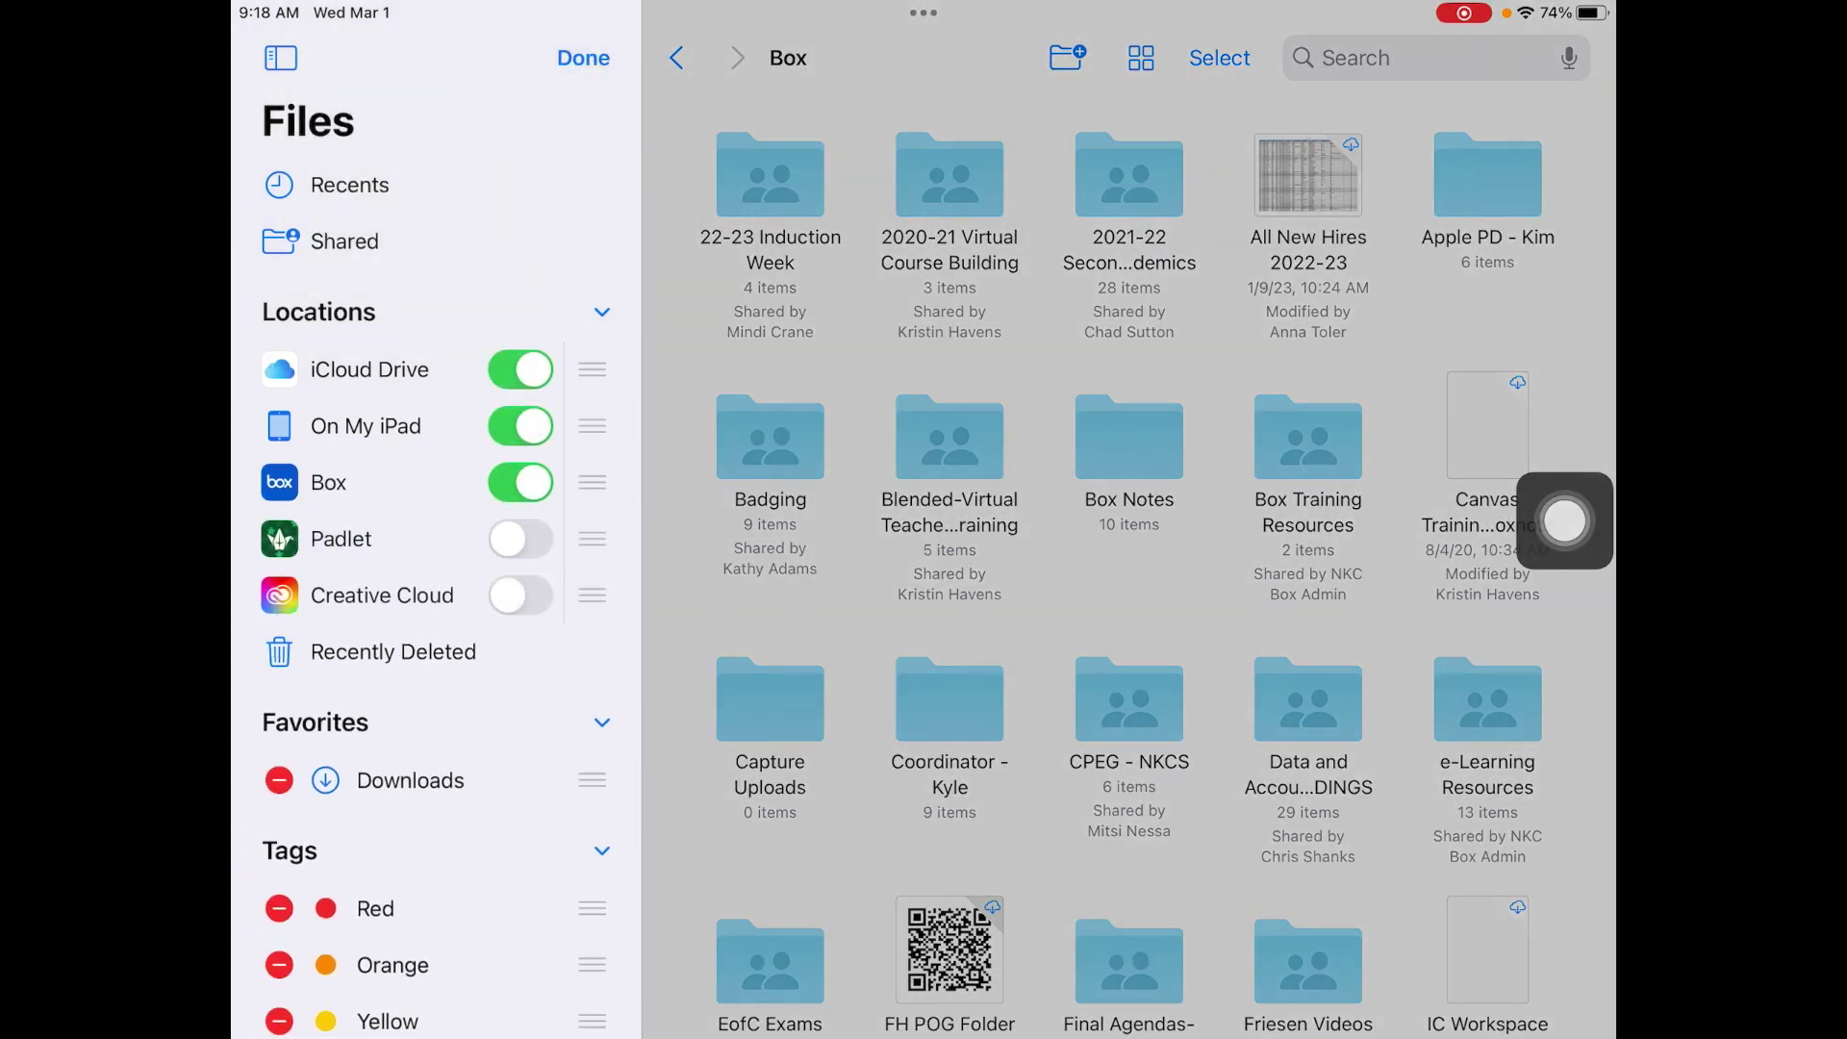
pyautogui.moveTo(1565, 521)
pyautogui.mouseDown()
pyautogui.moveTo(1471, 527)
pyautogui.moveTo(609, 427)
pyautogui.mouseUp()
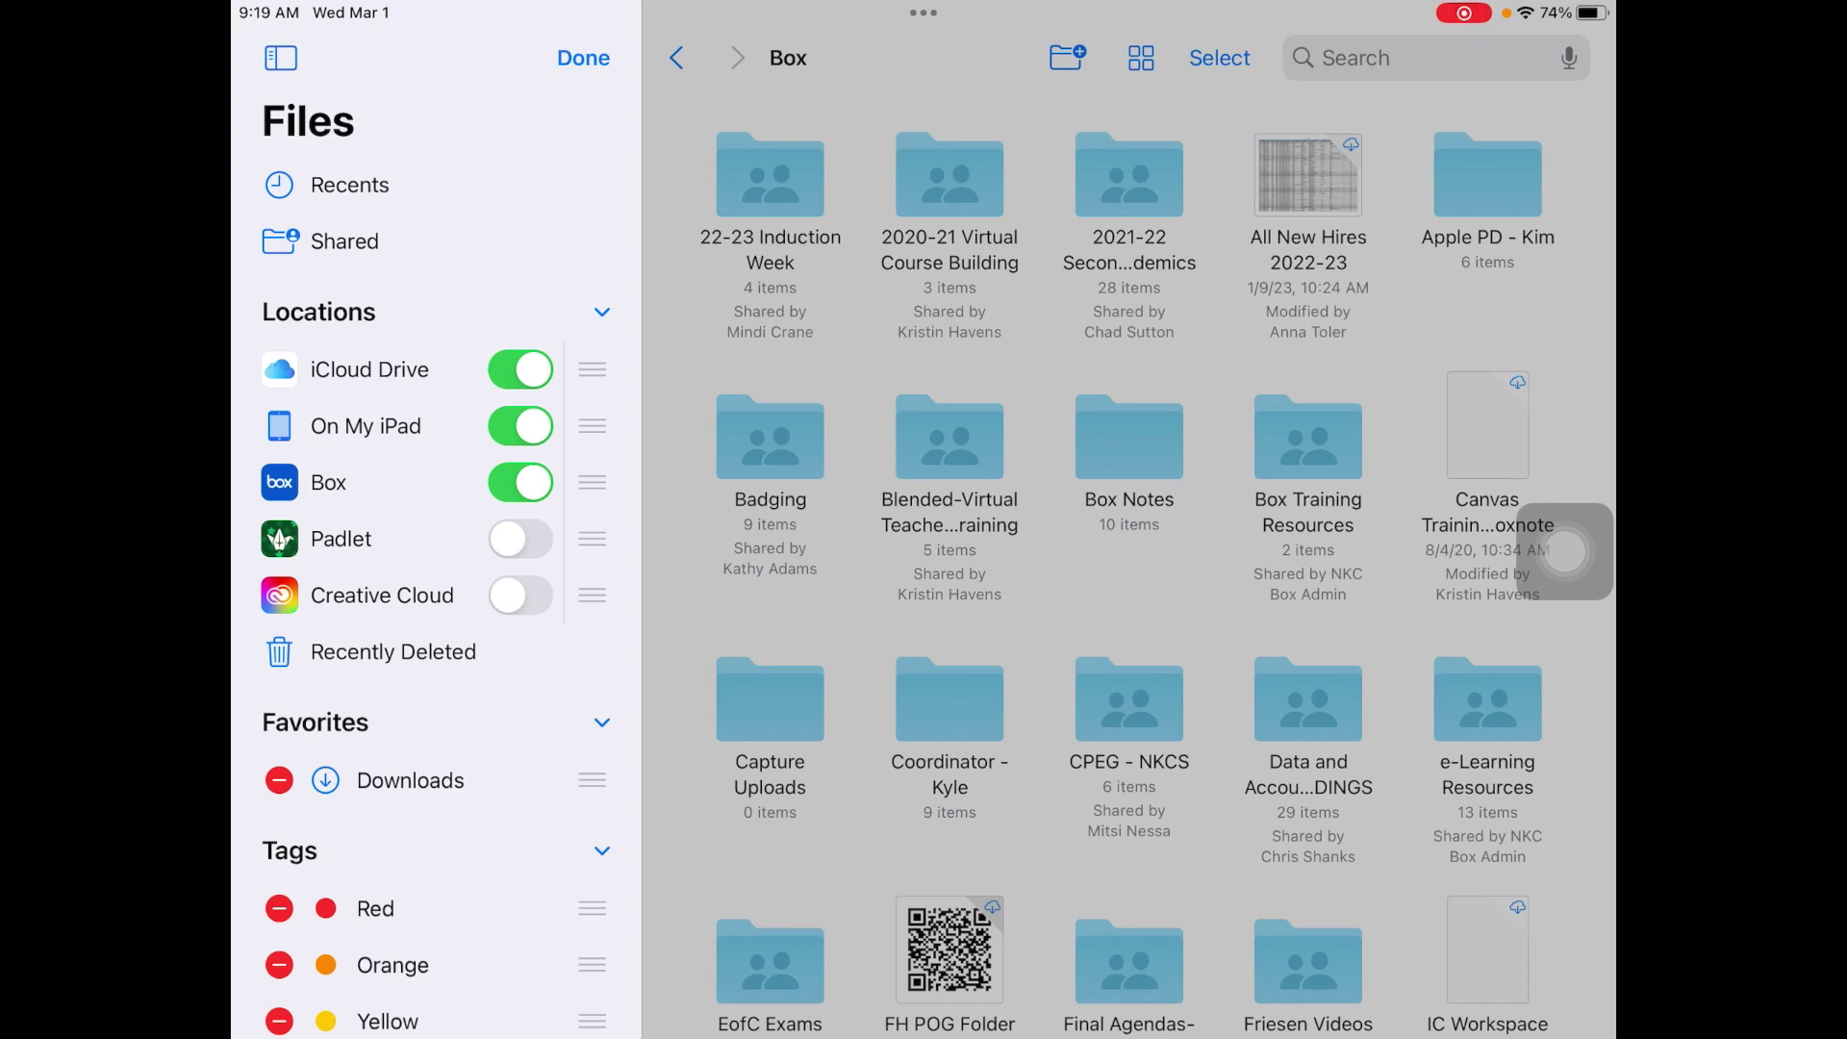
pyautogui.click(582, 57)
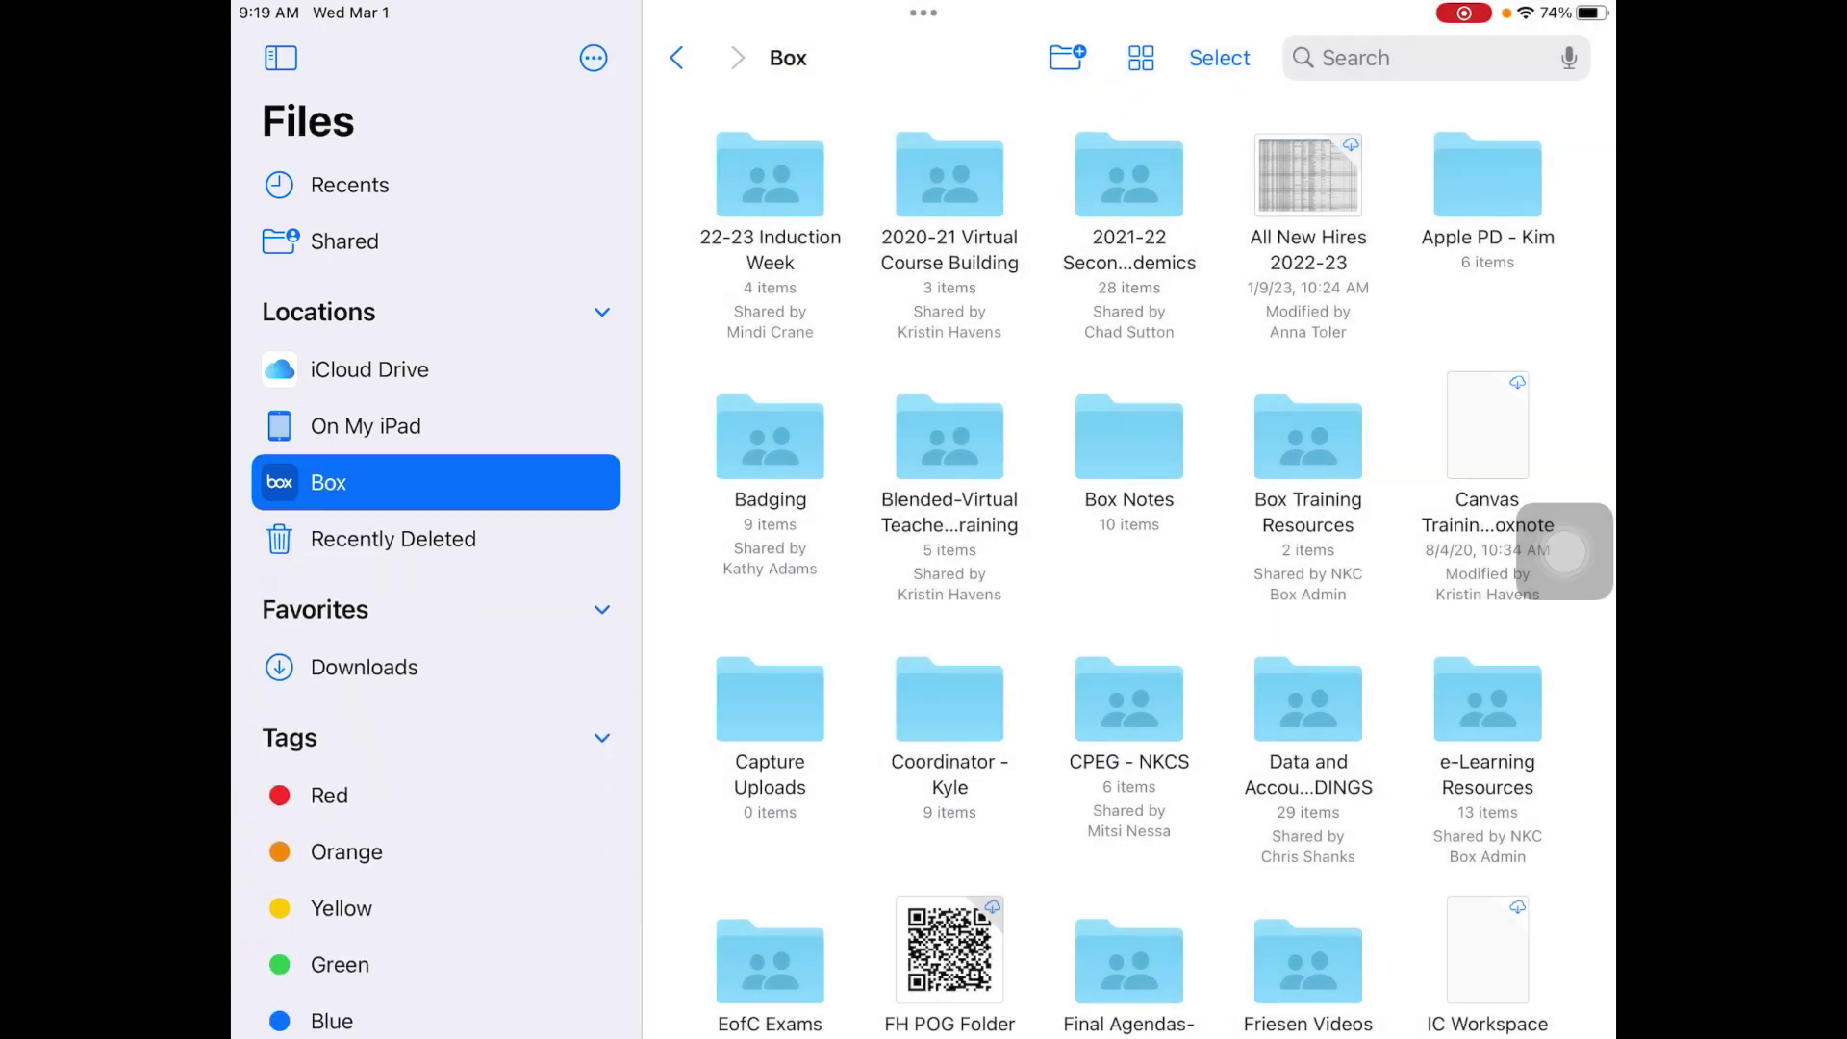
# - Check On My iPad, then return to the Box folders to scan the flowchart page
pyautogui.click(366, 427)
pyautogui.click(328, 482)
pyautogui.click(594, 57)
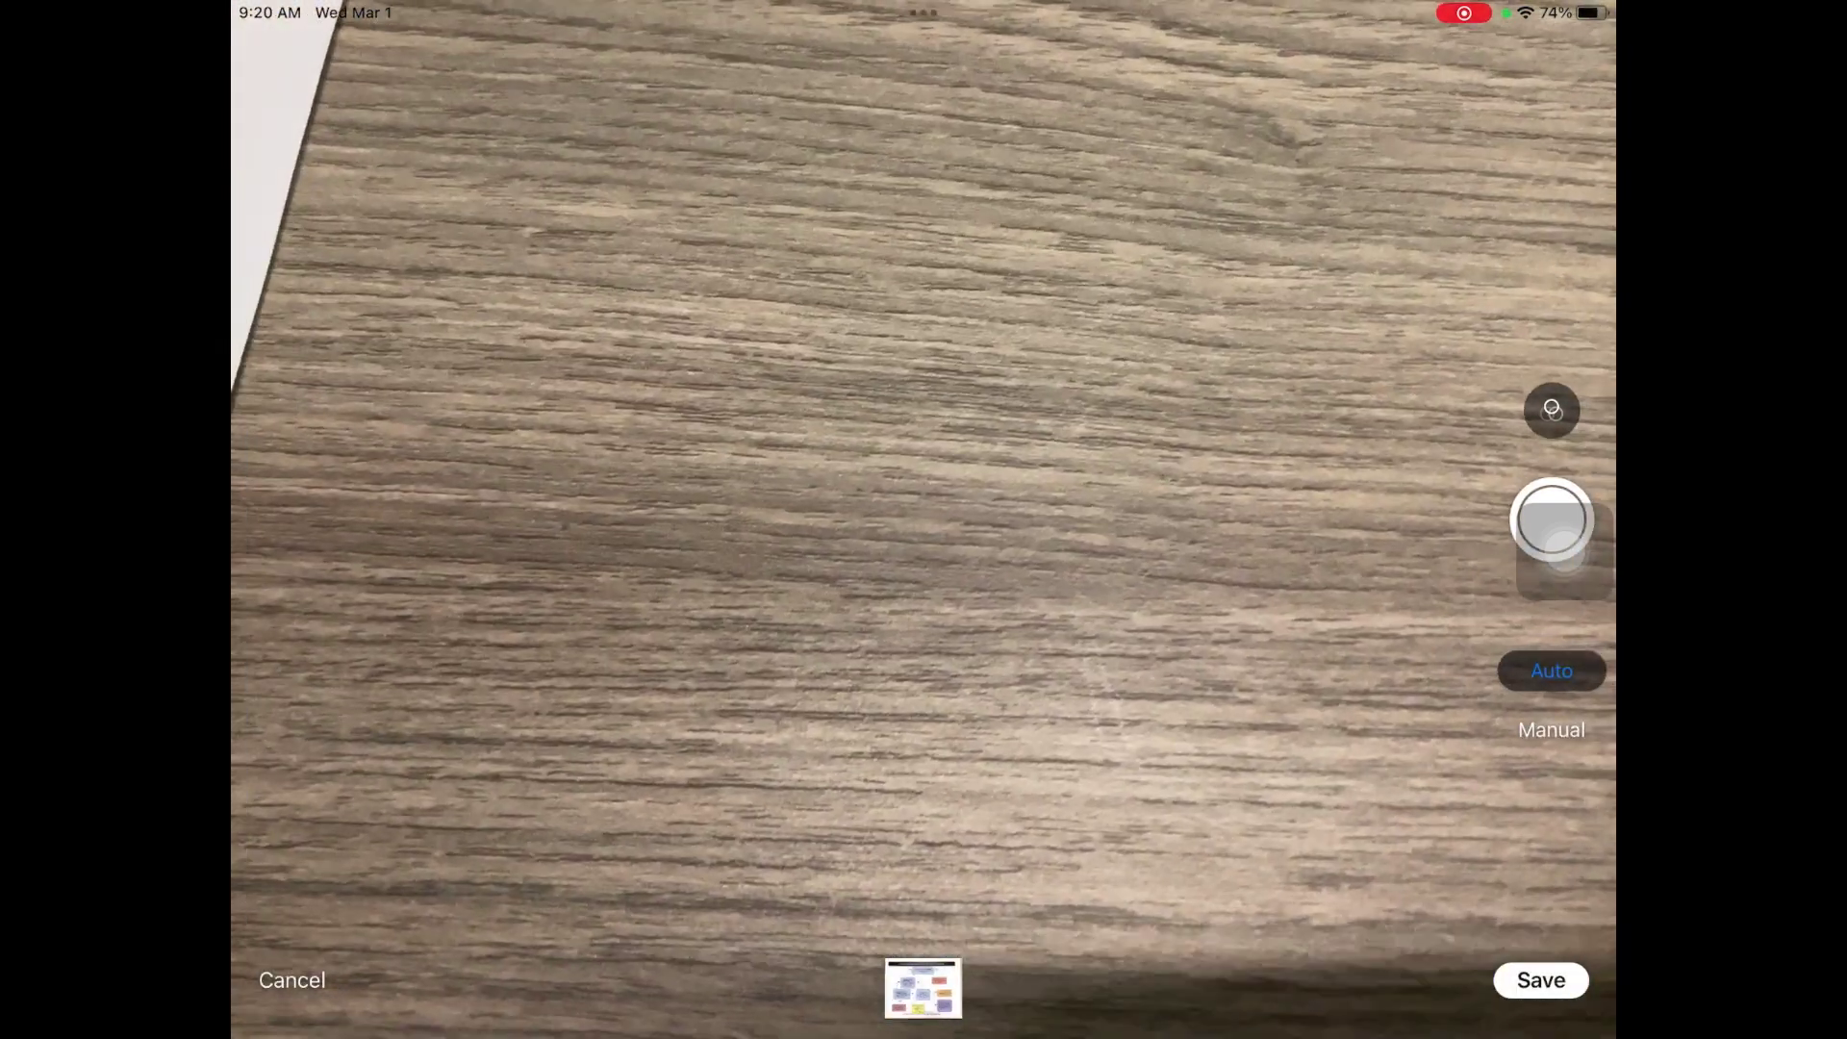
# - Crop the flowchart scan to the paper's four corners and save it into Box
pyautogui.click(923, 987)
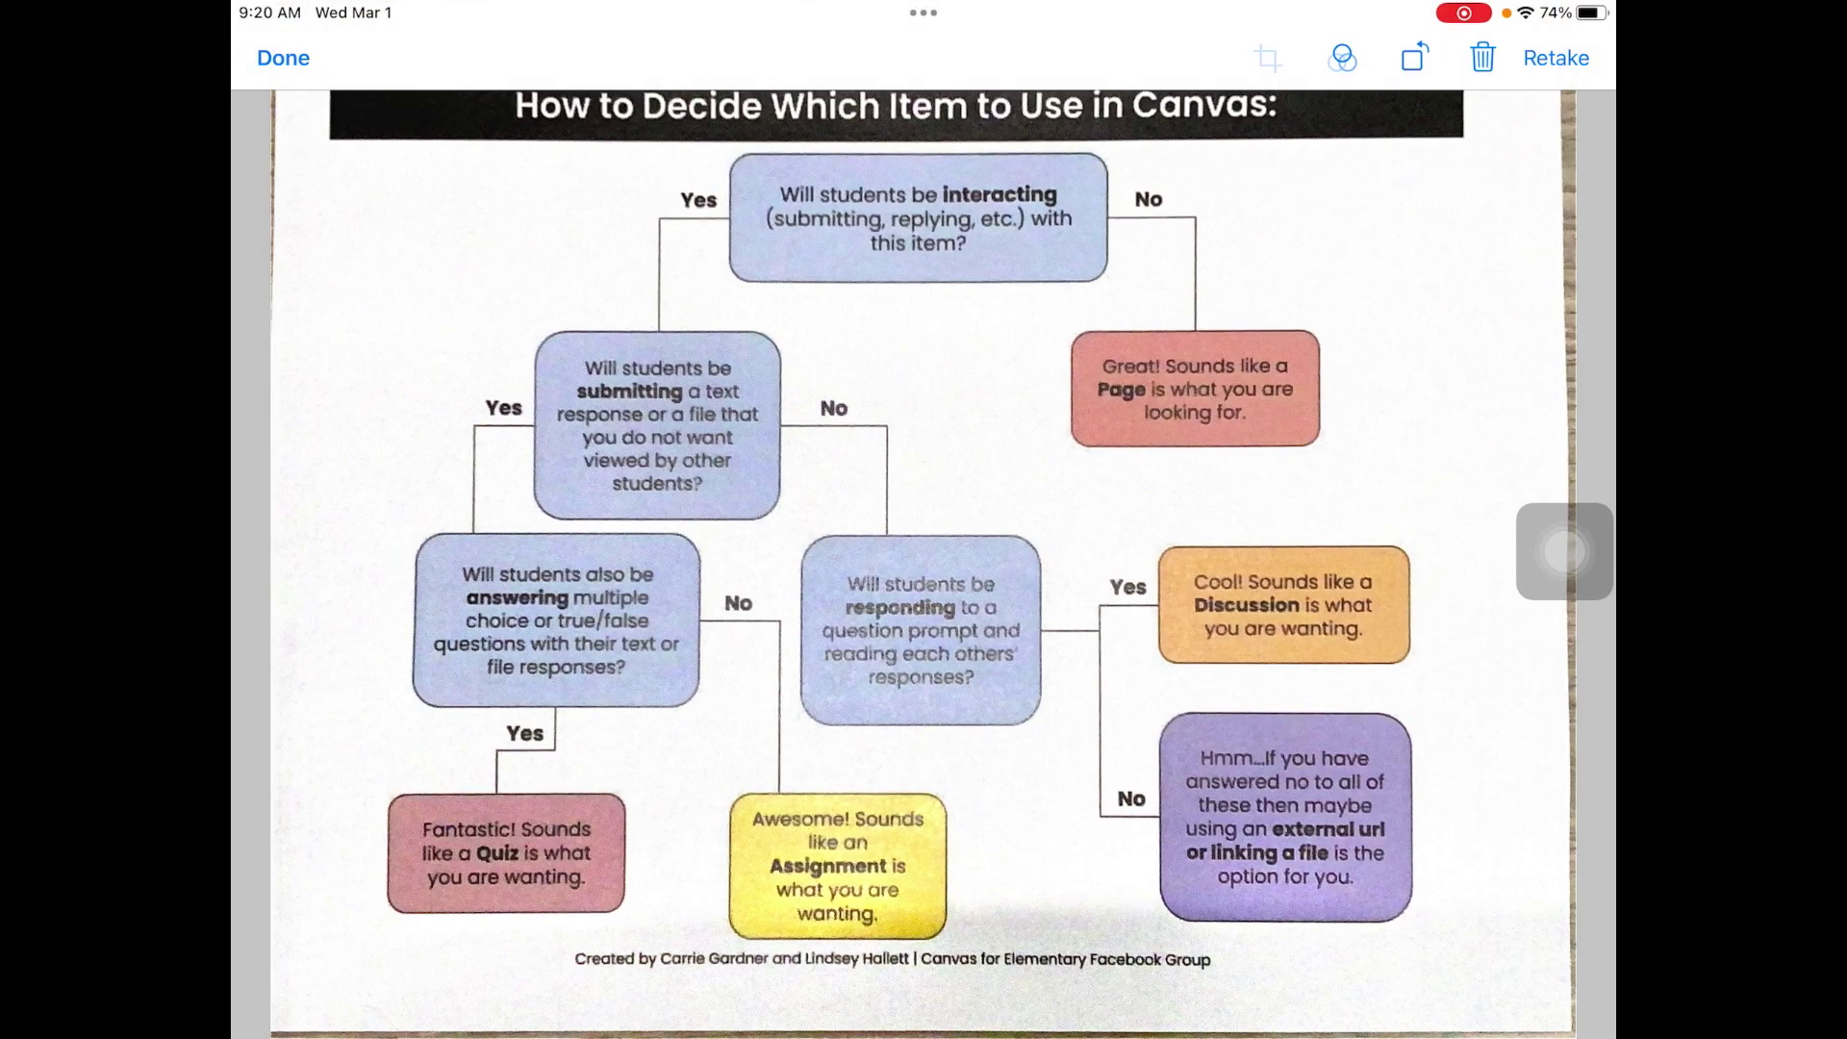
pyautogui.click(1361, 56)
pyautogui.moveTo(1457, 101); pyautogui.dragTo(1444, 101)
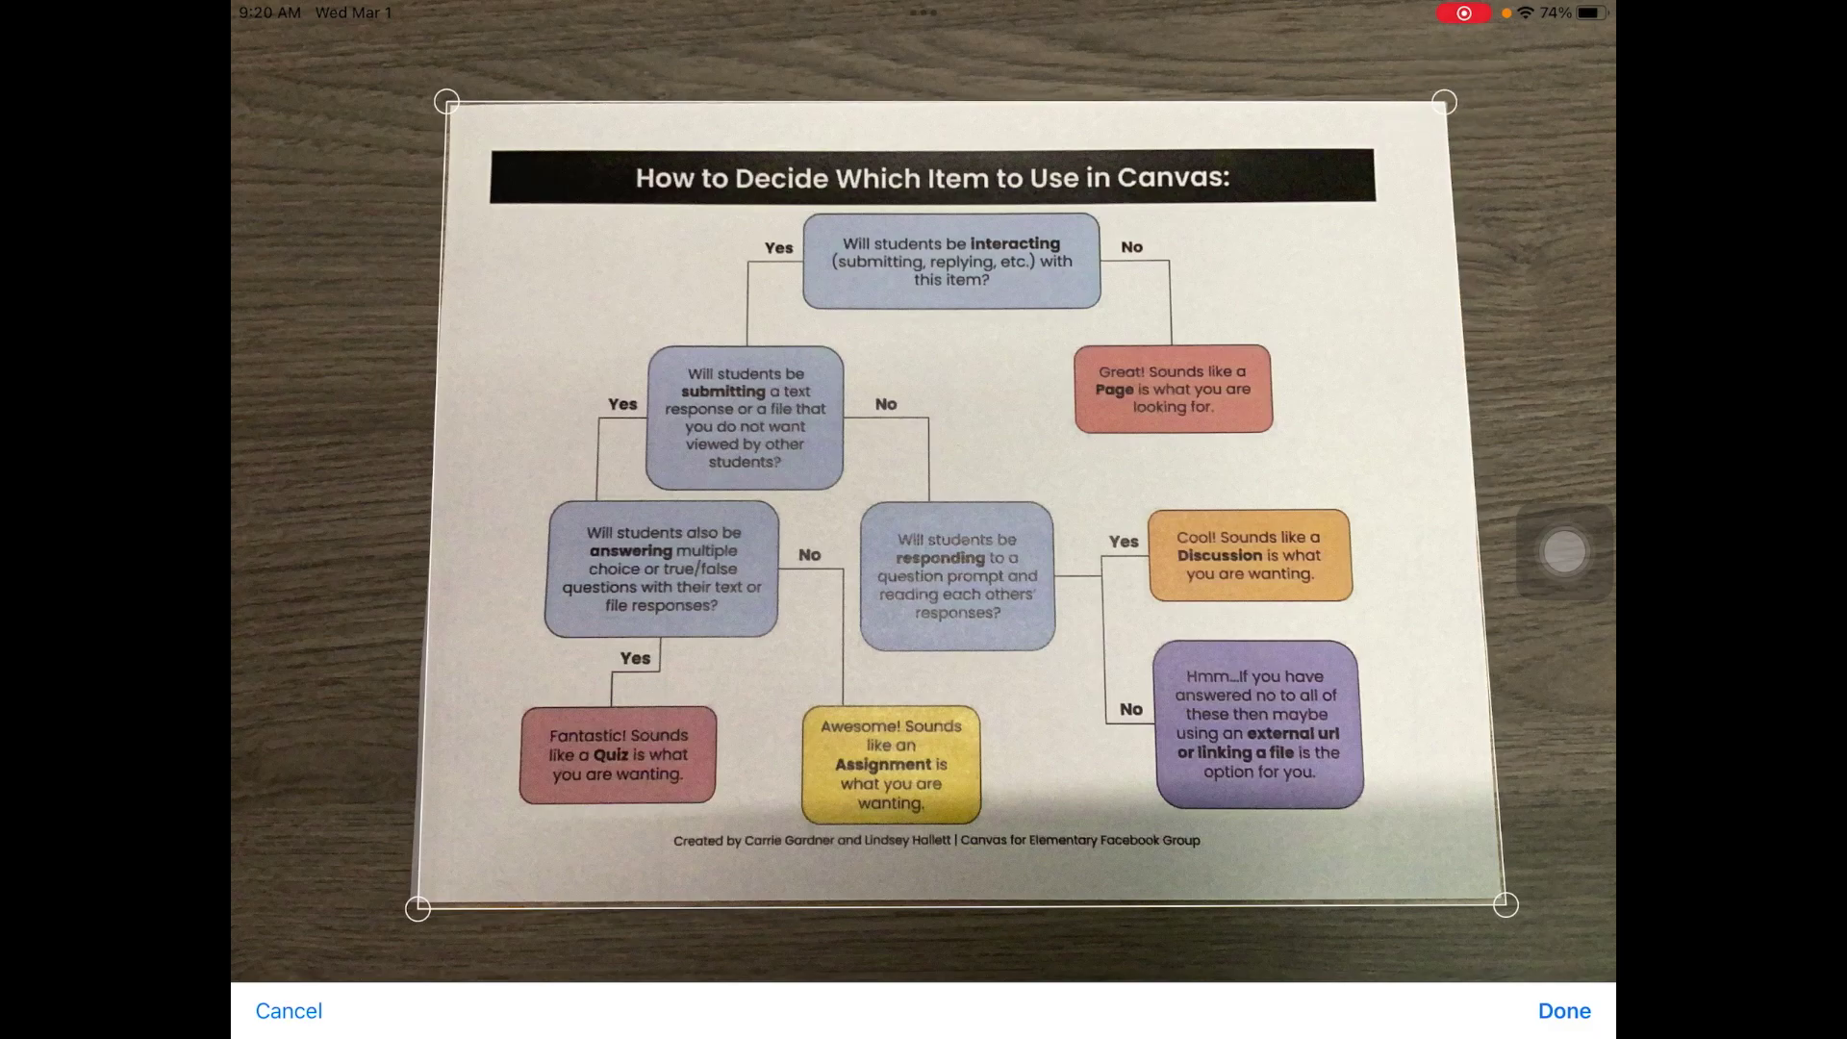
pyautogui.moveTo(1506, 904); pyautogui.dragTo(1505, 897)
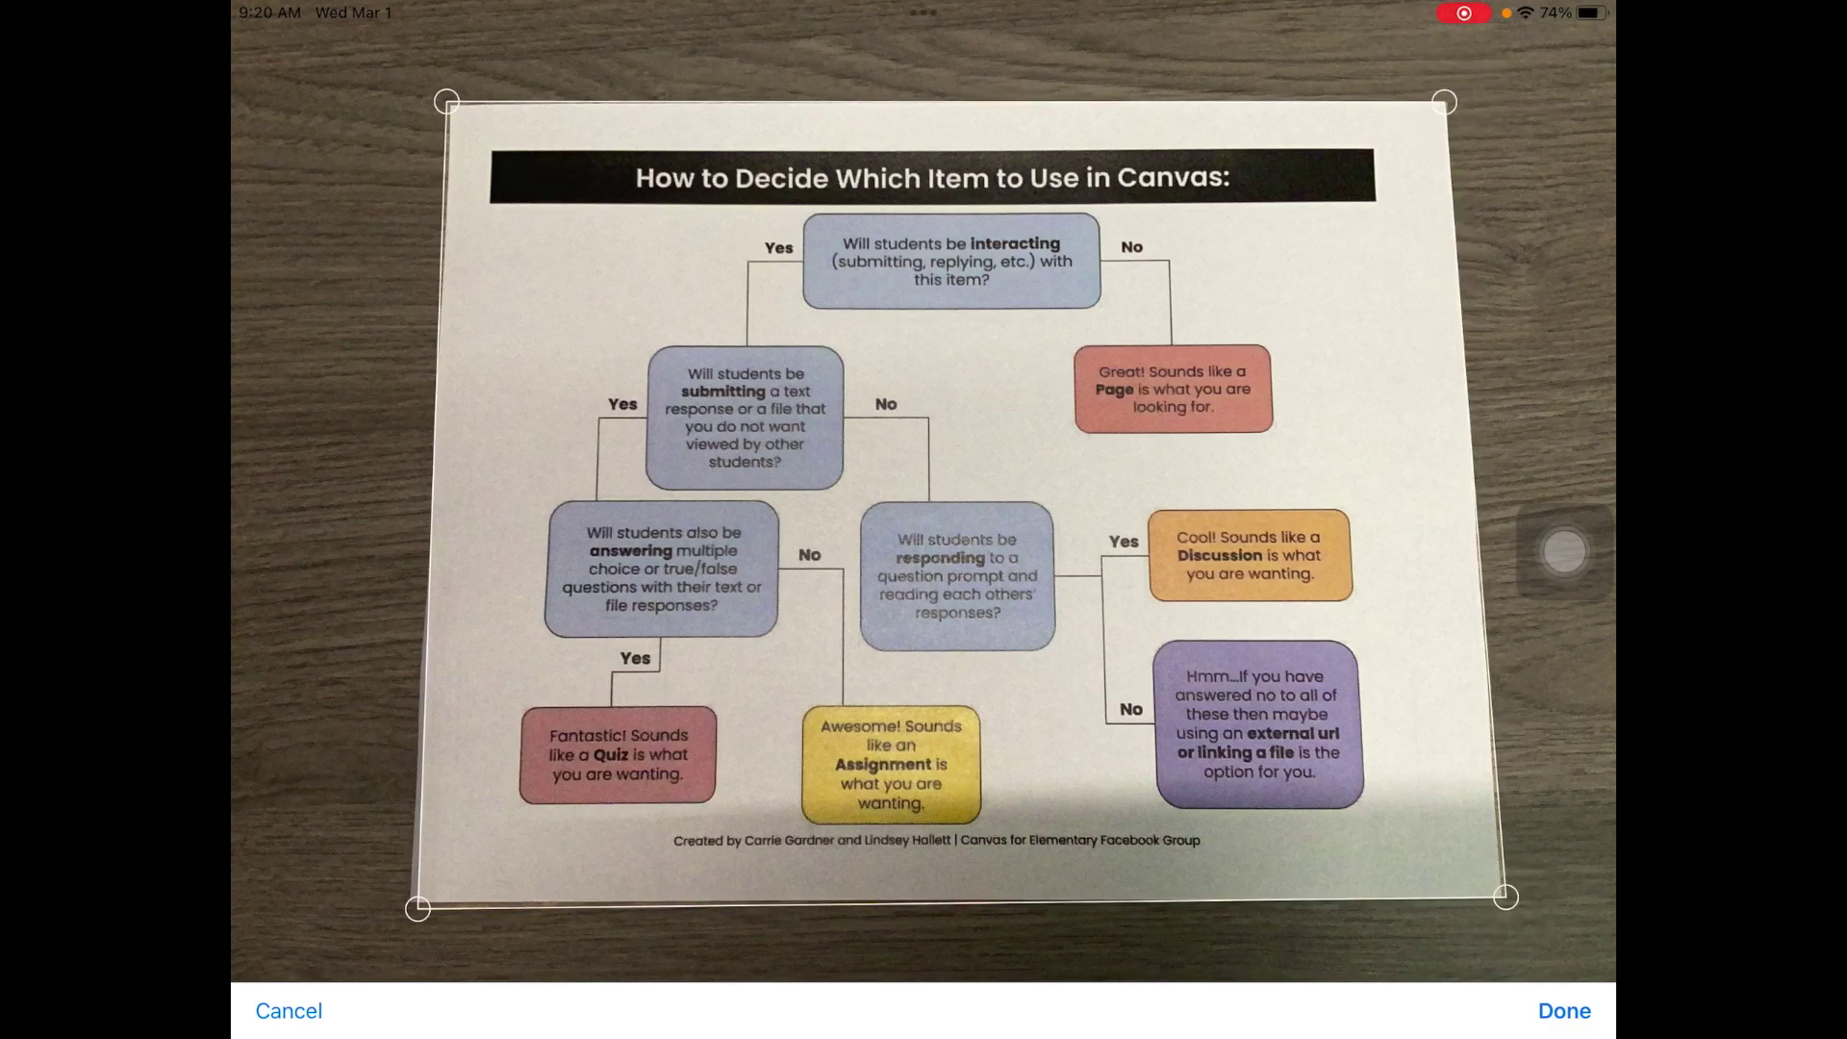
pyautogui.moveTo(417, 907); pyautogui.dragTo(411, 902)
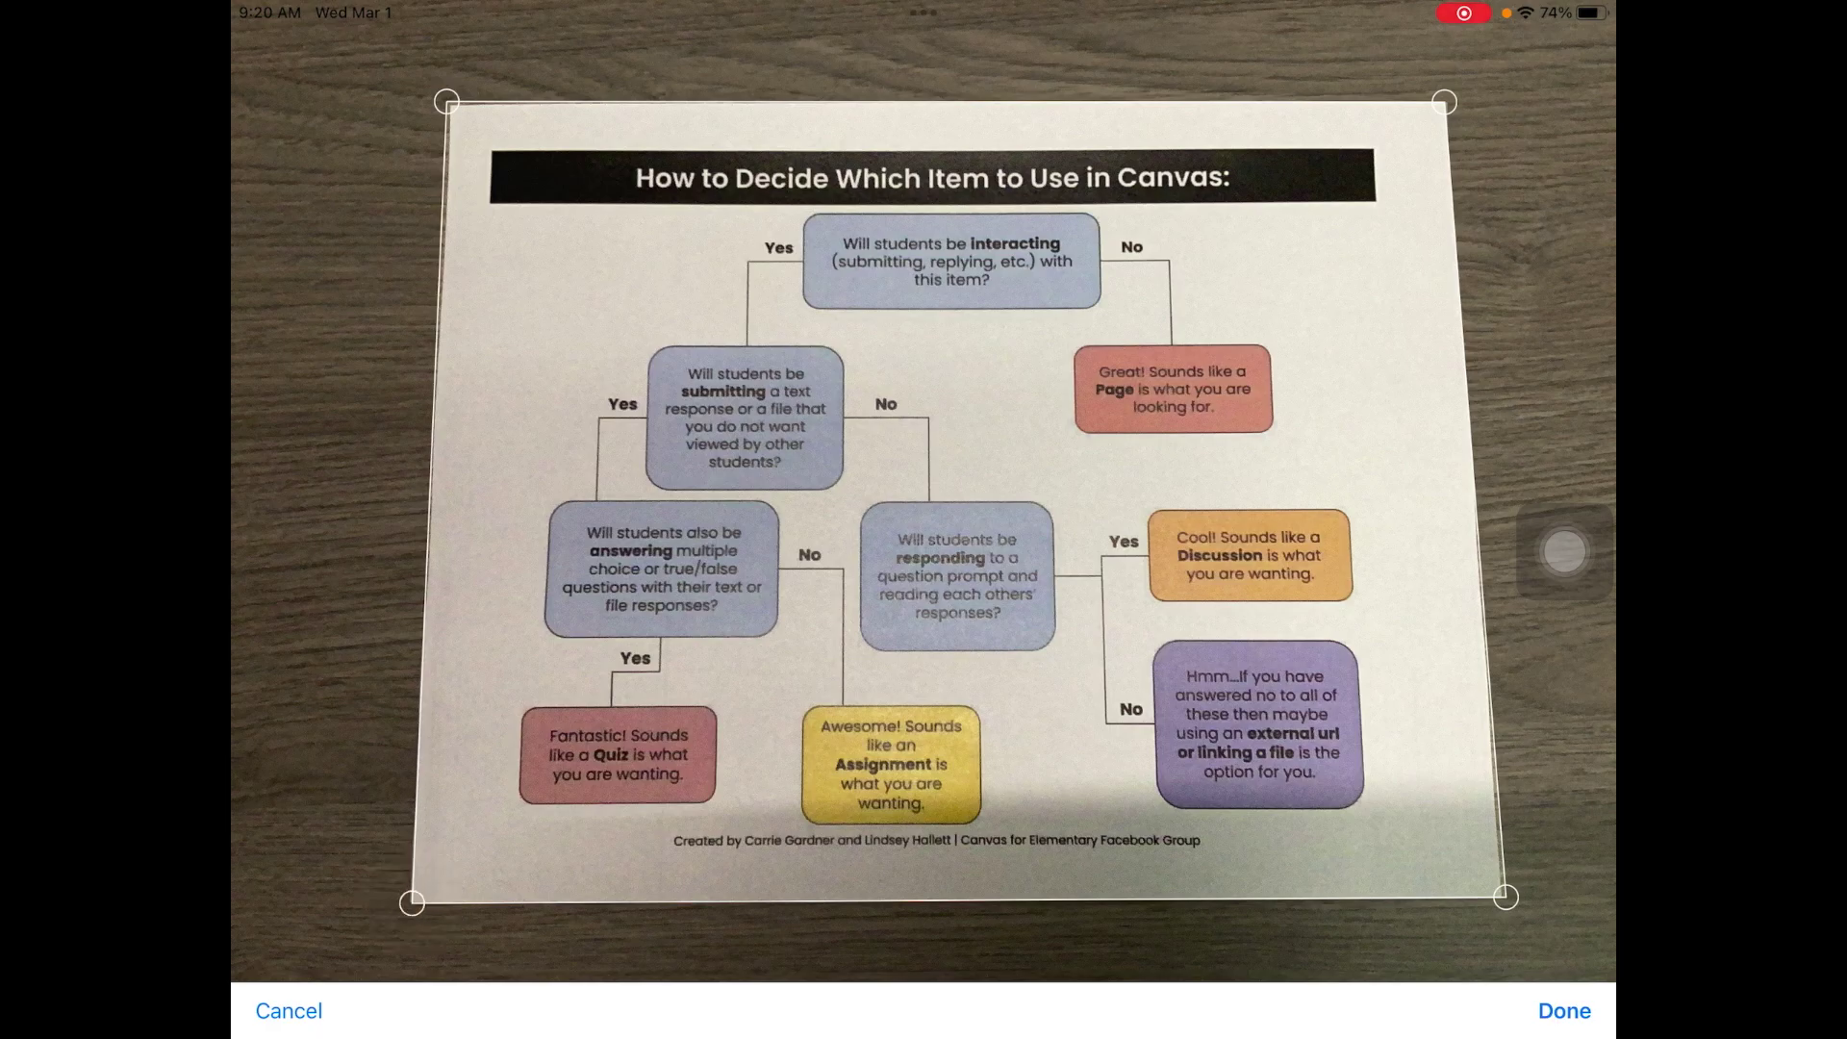
pyautogui.moveTo(446, 101); pyautogui.dragTo(452, 103)
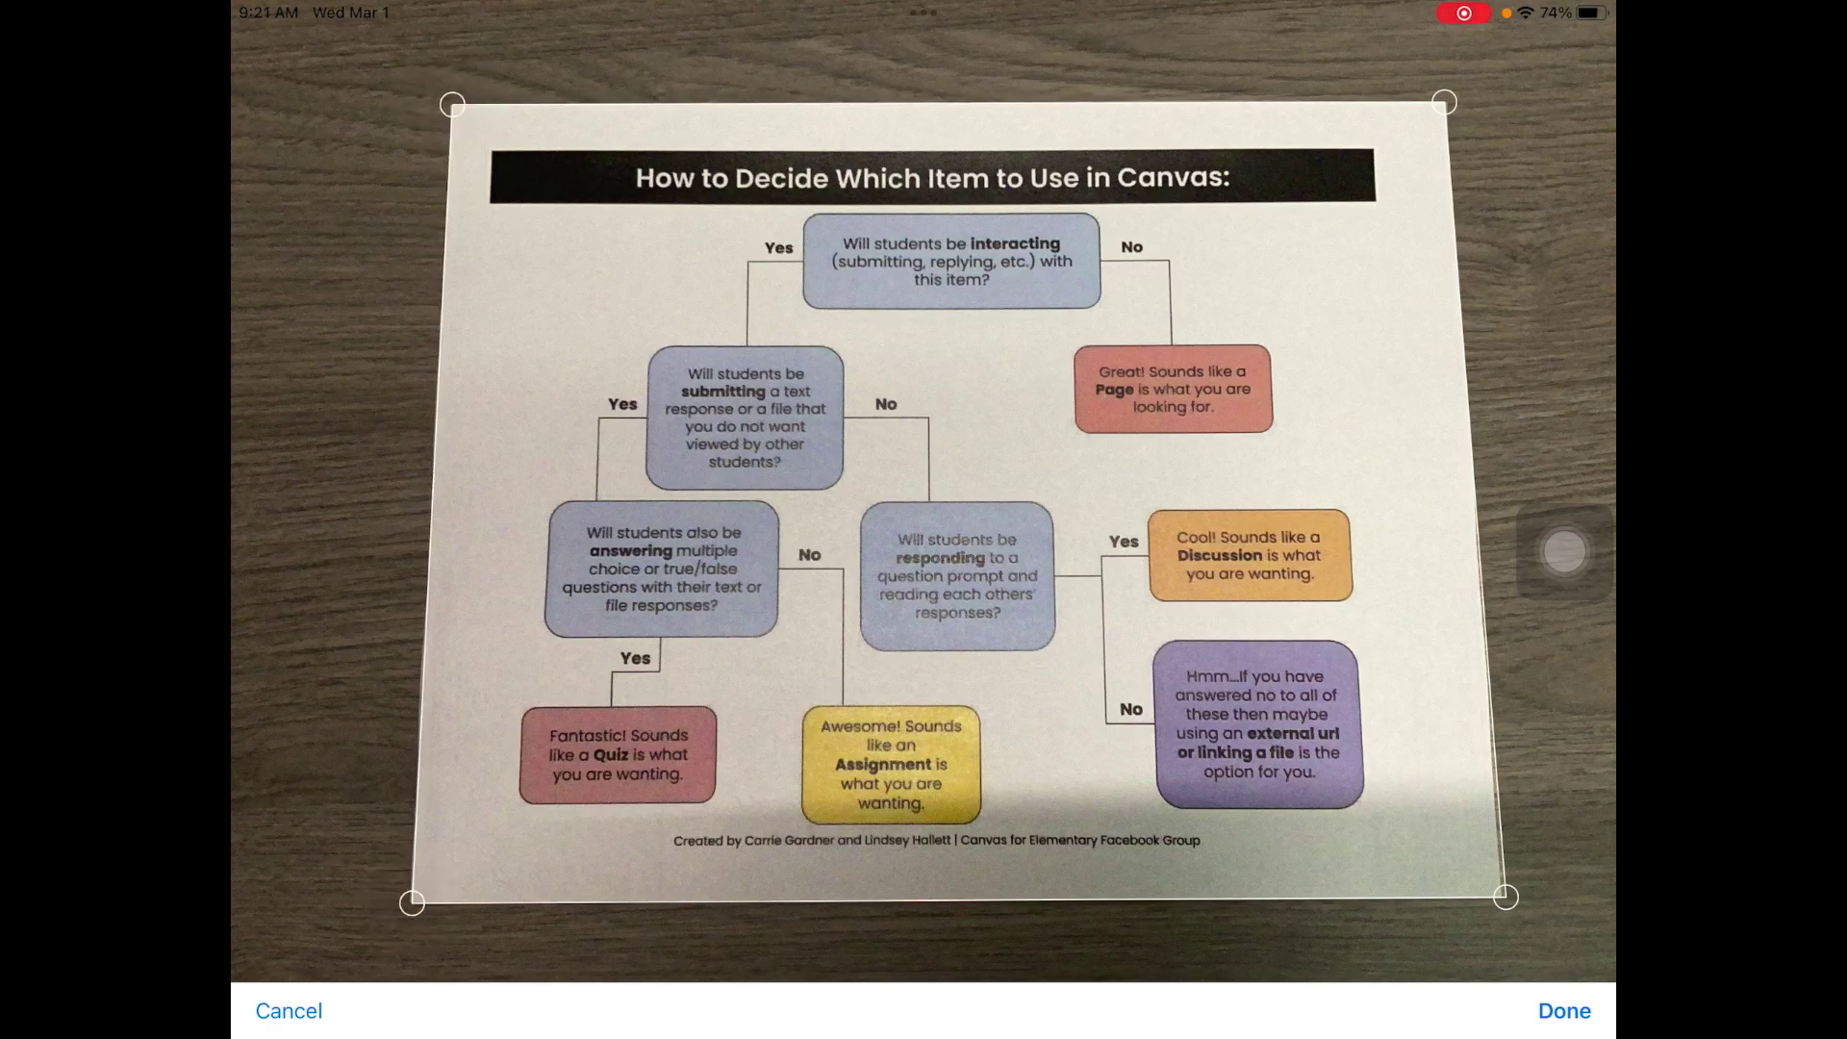
pyautogui.moveTo(1505, 897); pyautogui.dragTo(1500, 896)
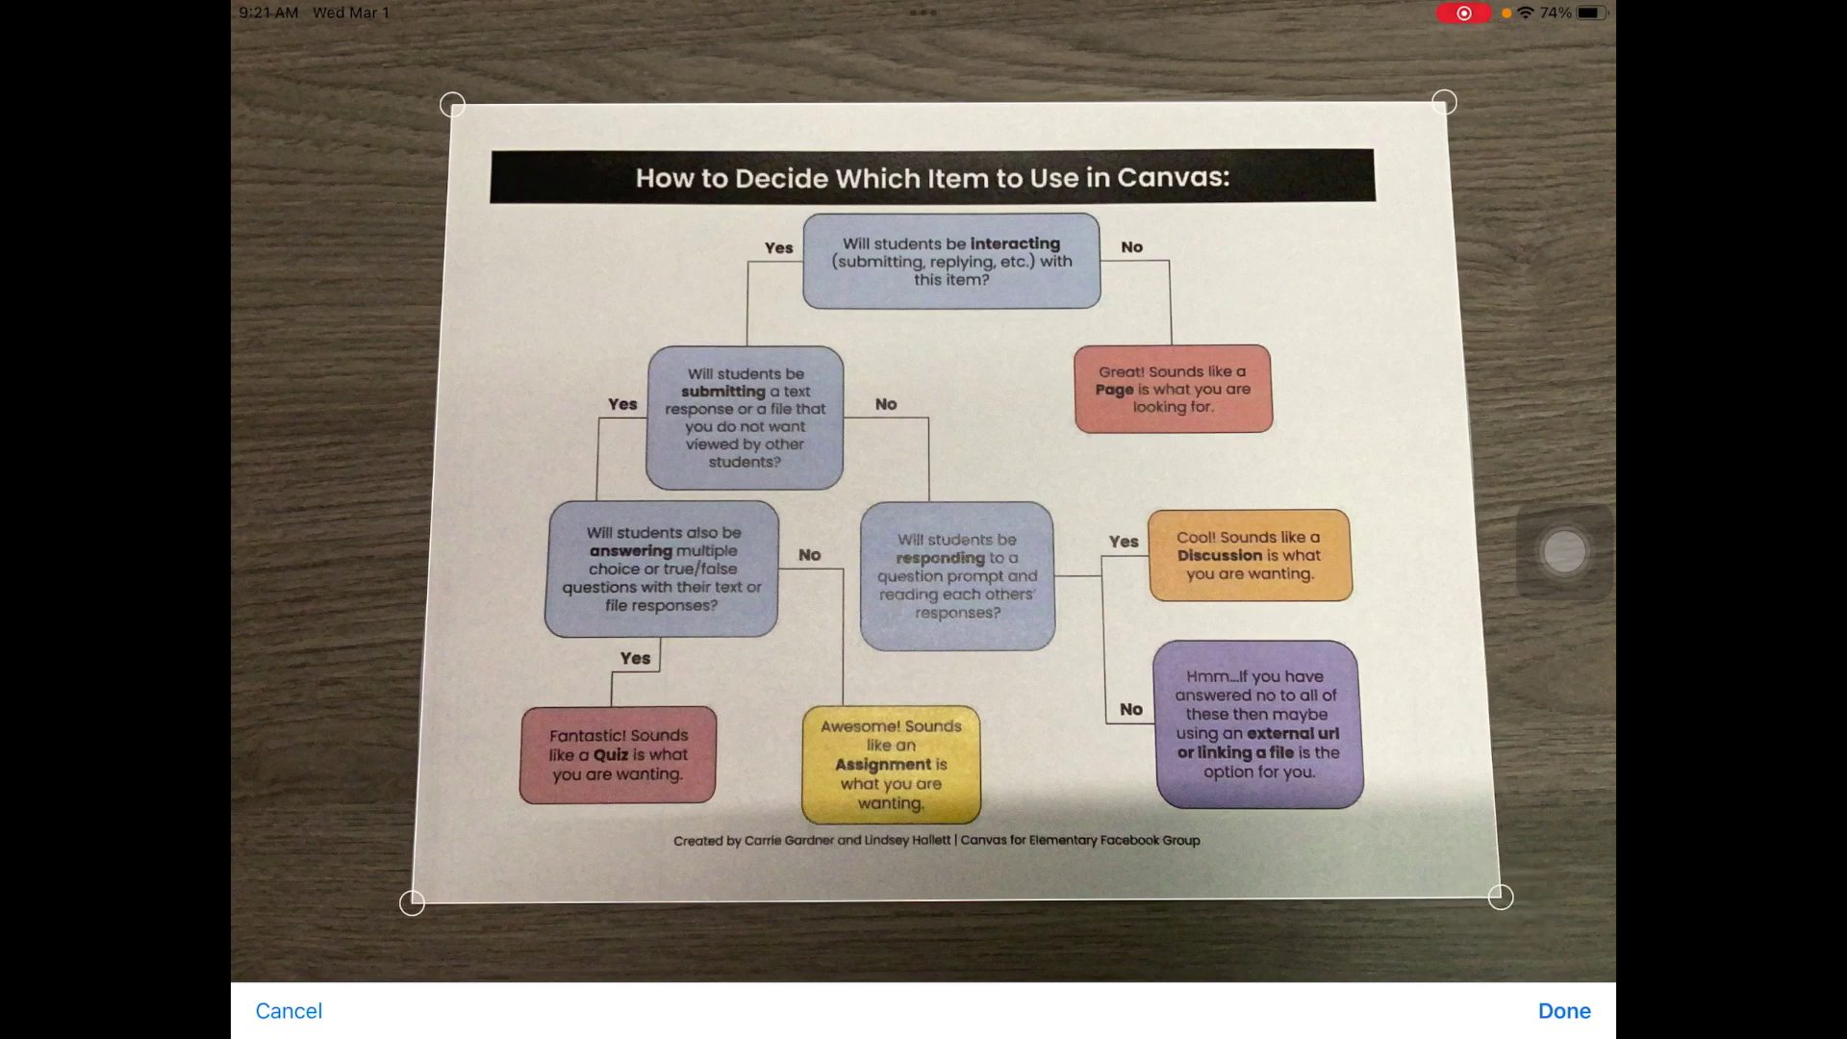
pyautogui.click(1564, 1010)
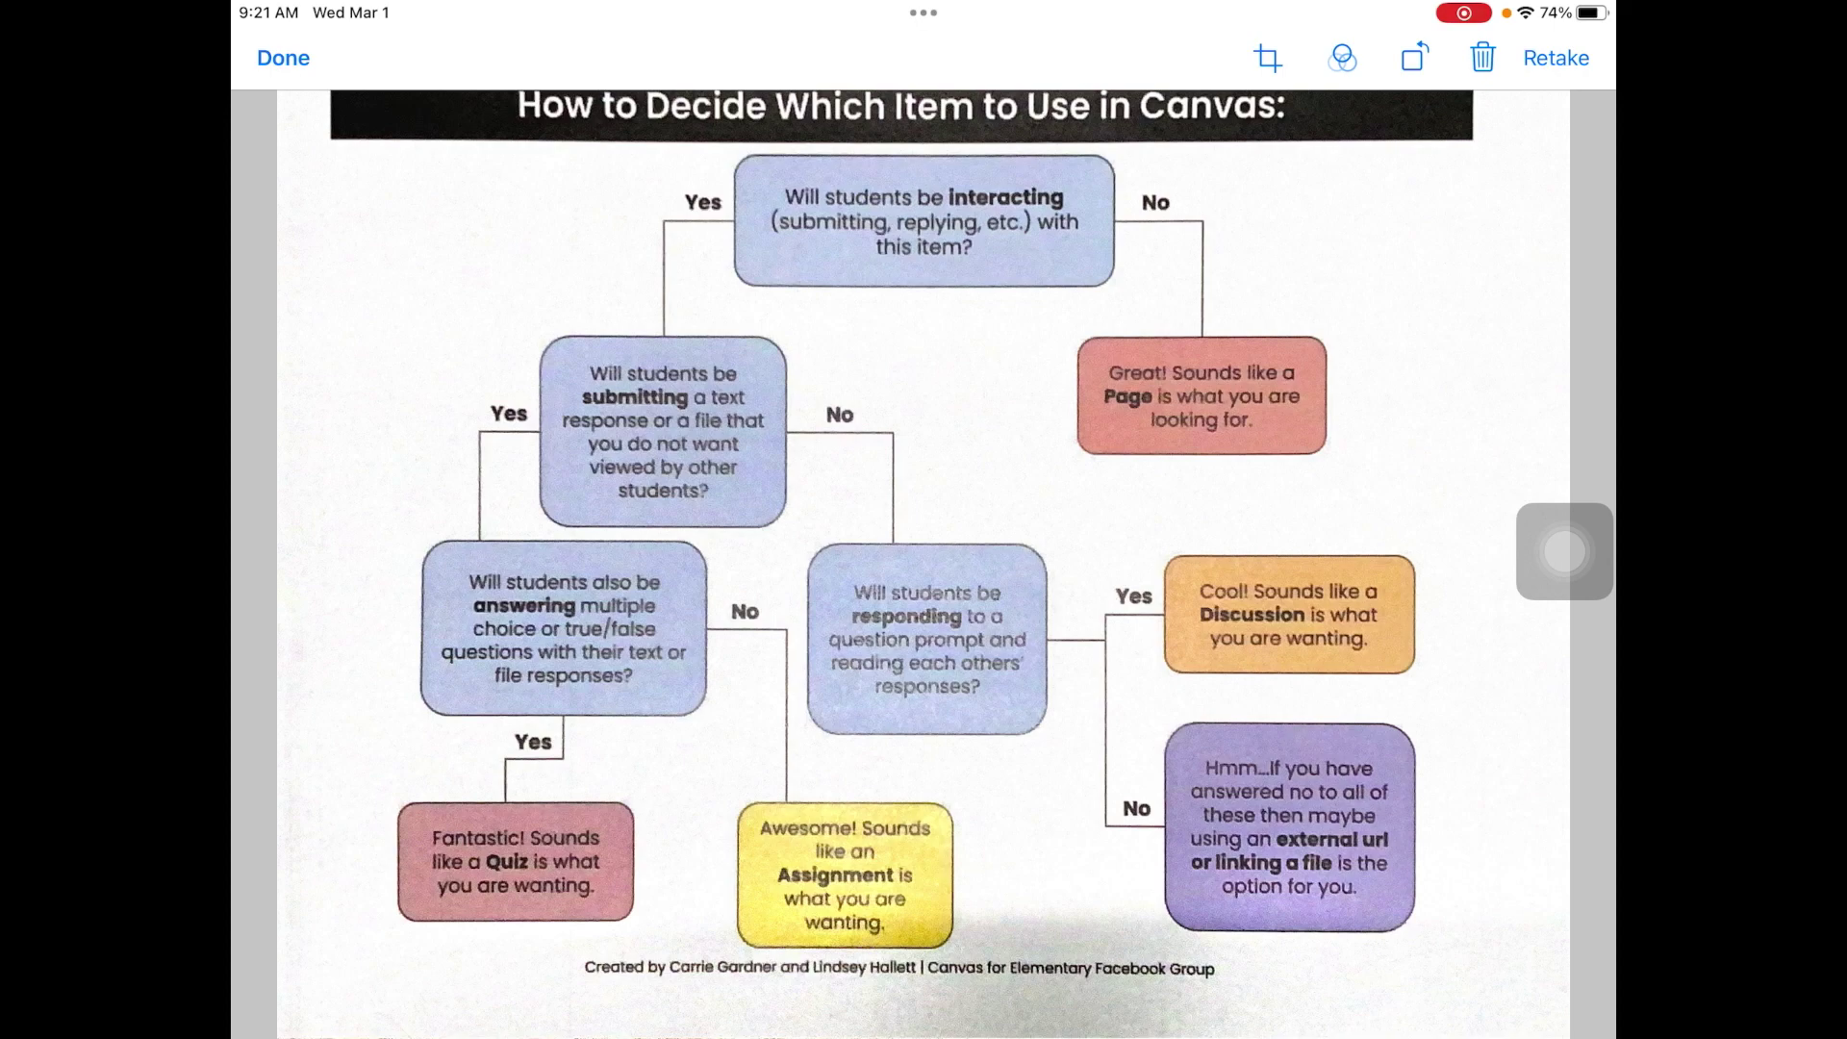
pyautogui.click(284, 58)
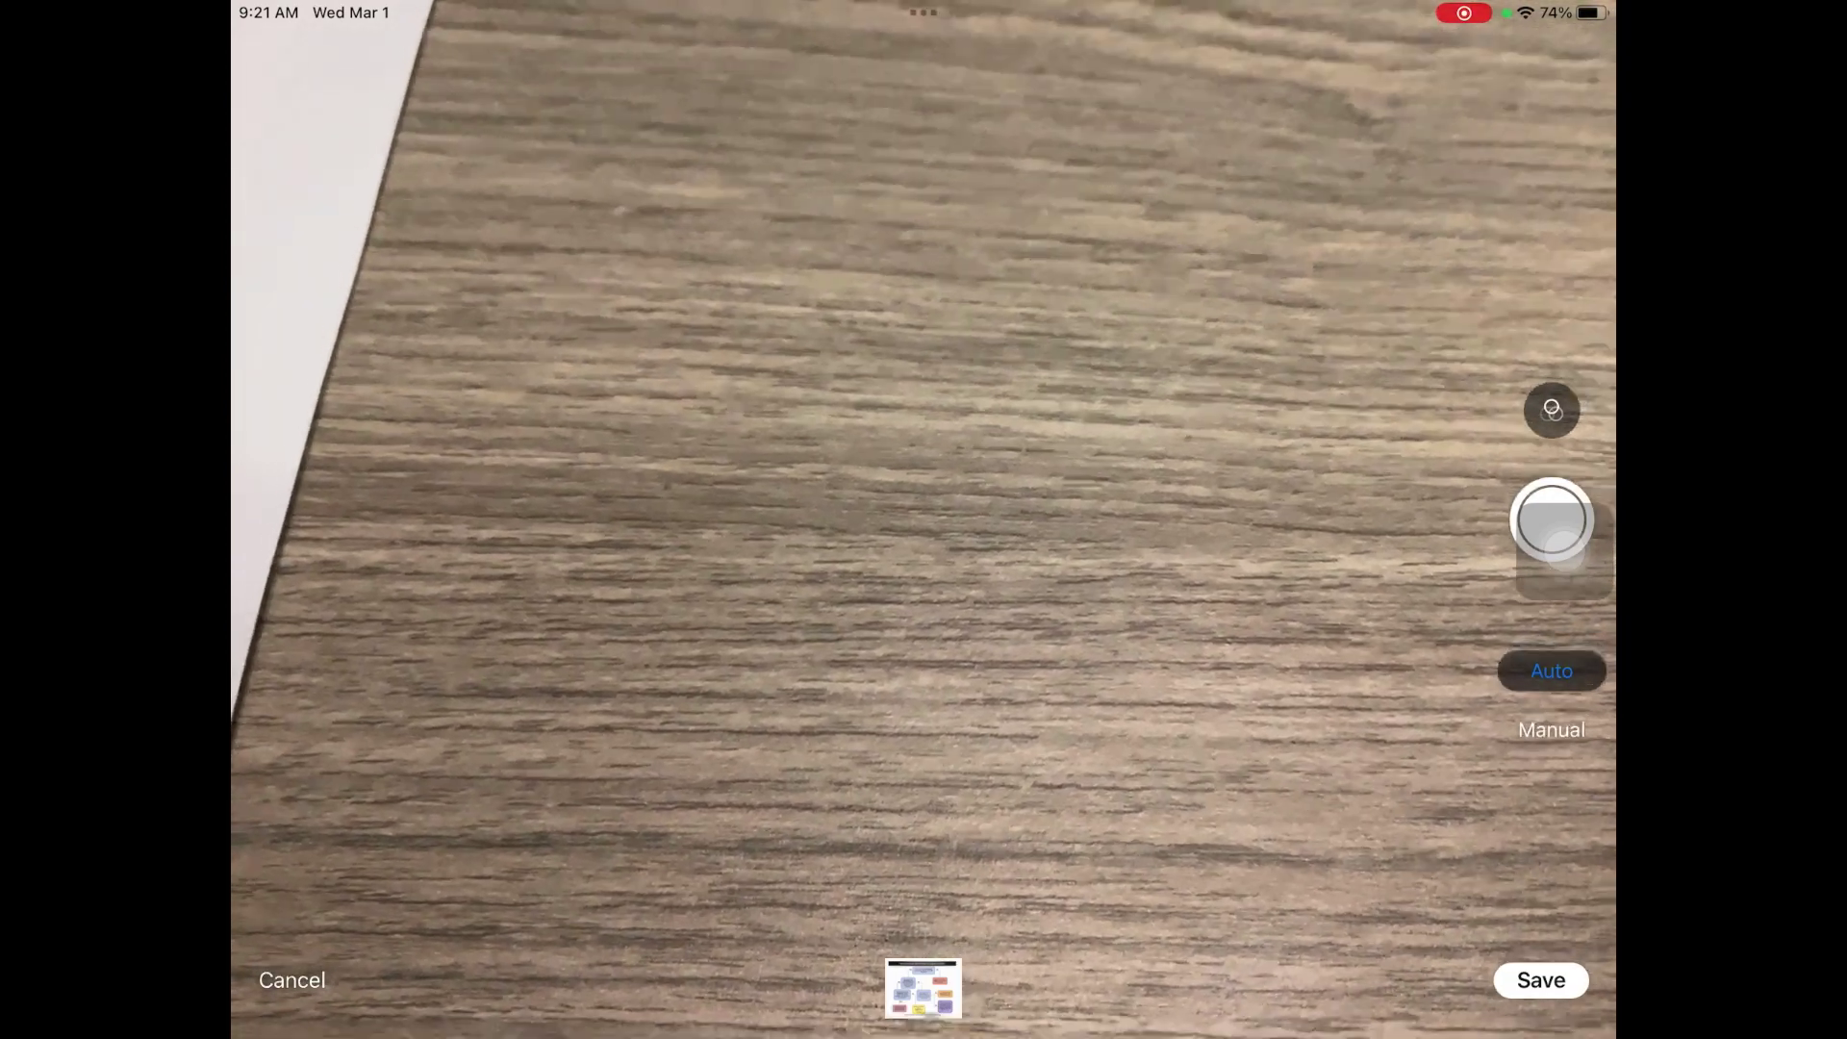
pyautogui.click(1541, 979)
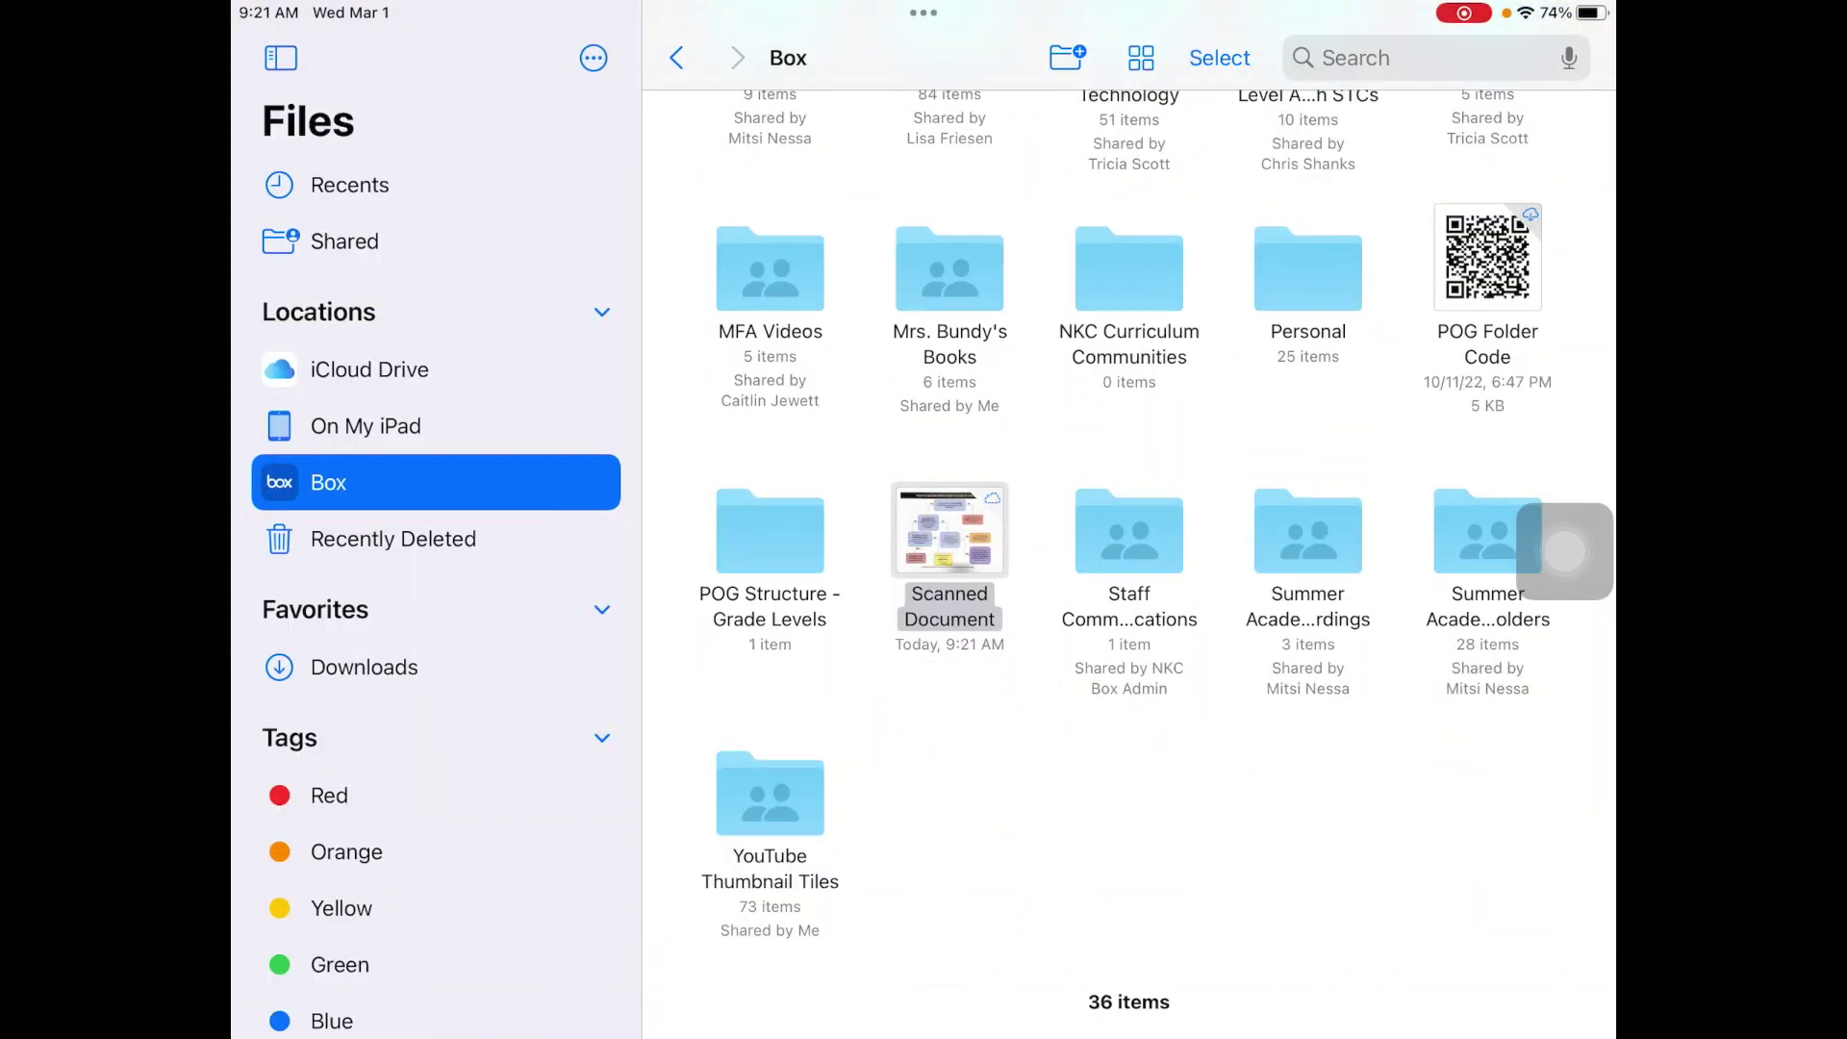
# - Keep the name 'Scanned Document' and open Box's Instructional Technology folder
pyautogui.press('Return')
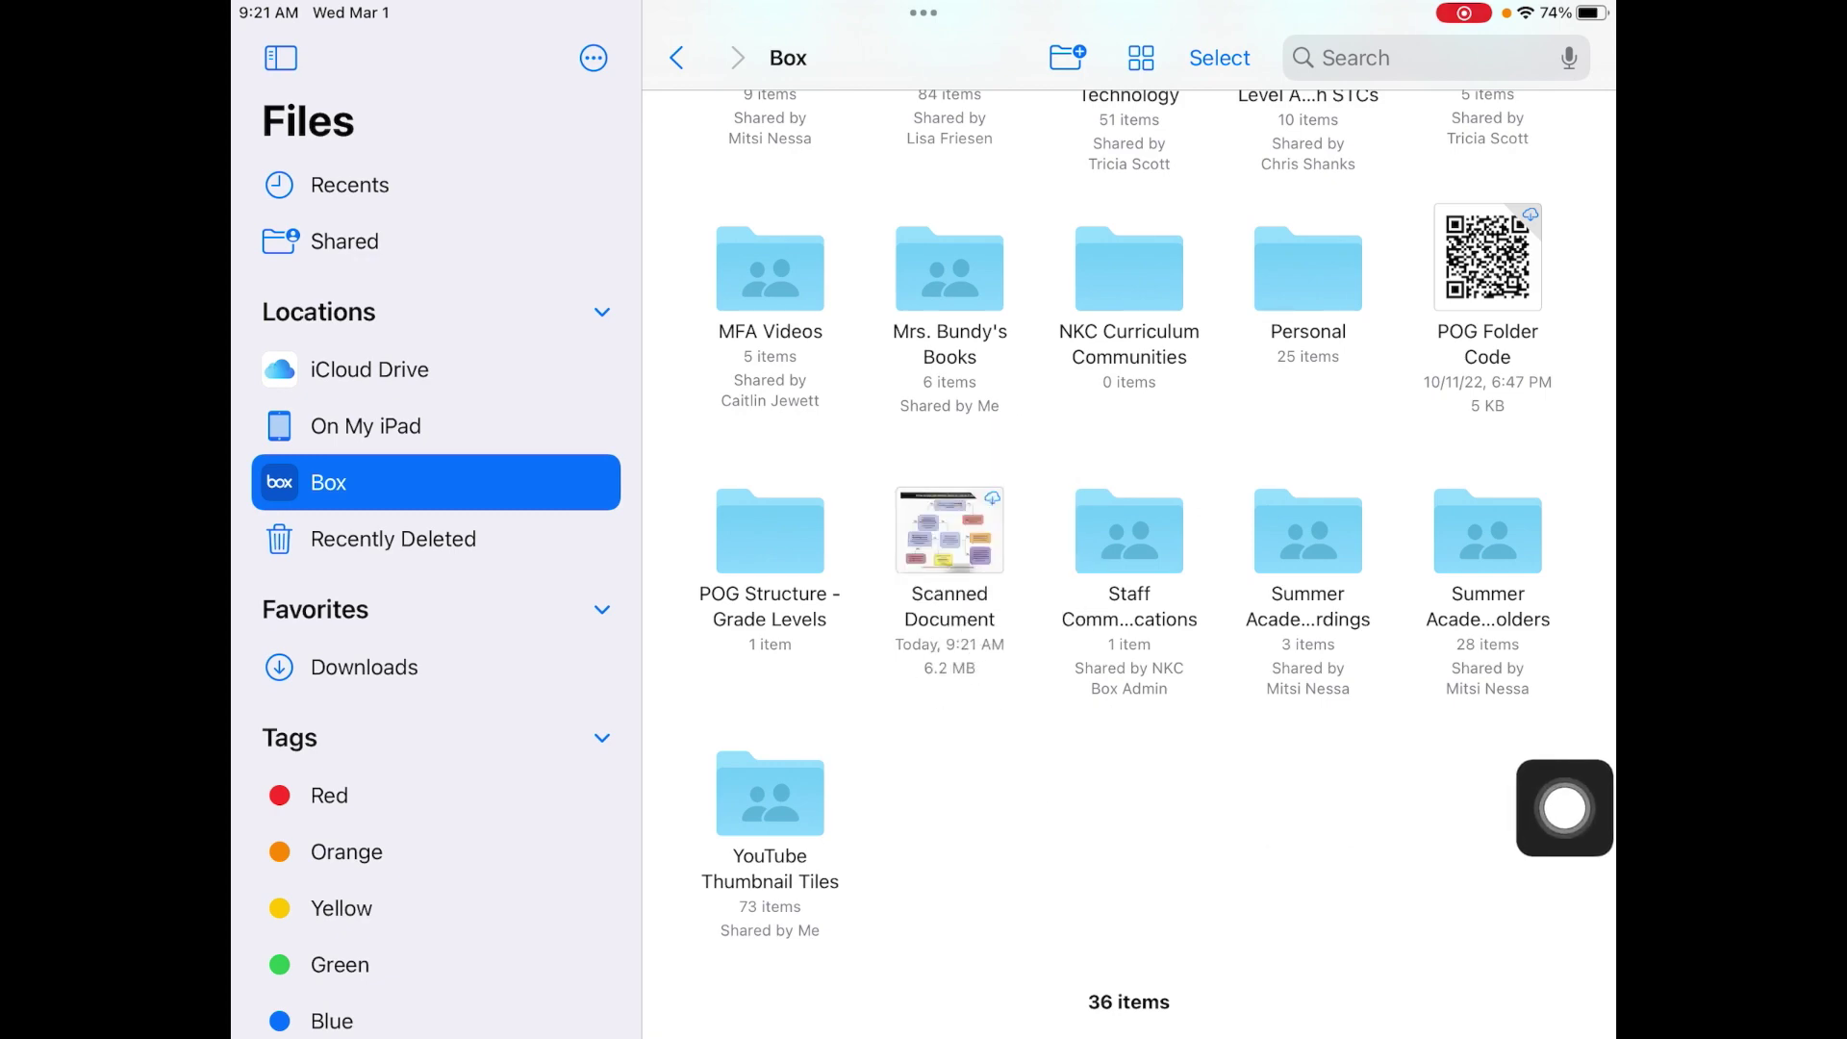
pyautogui.scroll(5, 1128, 564)
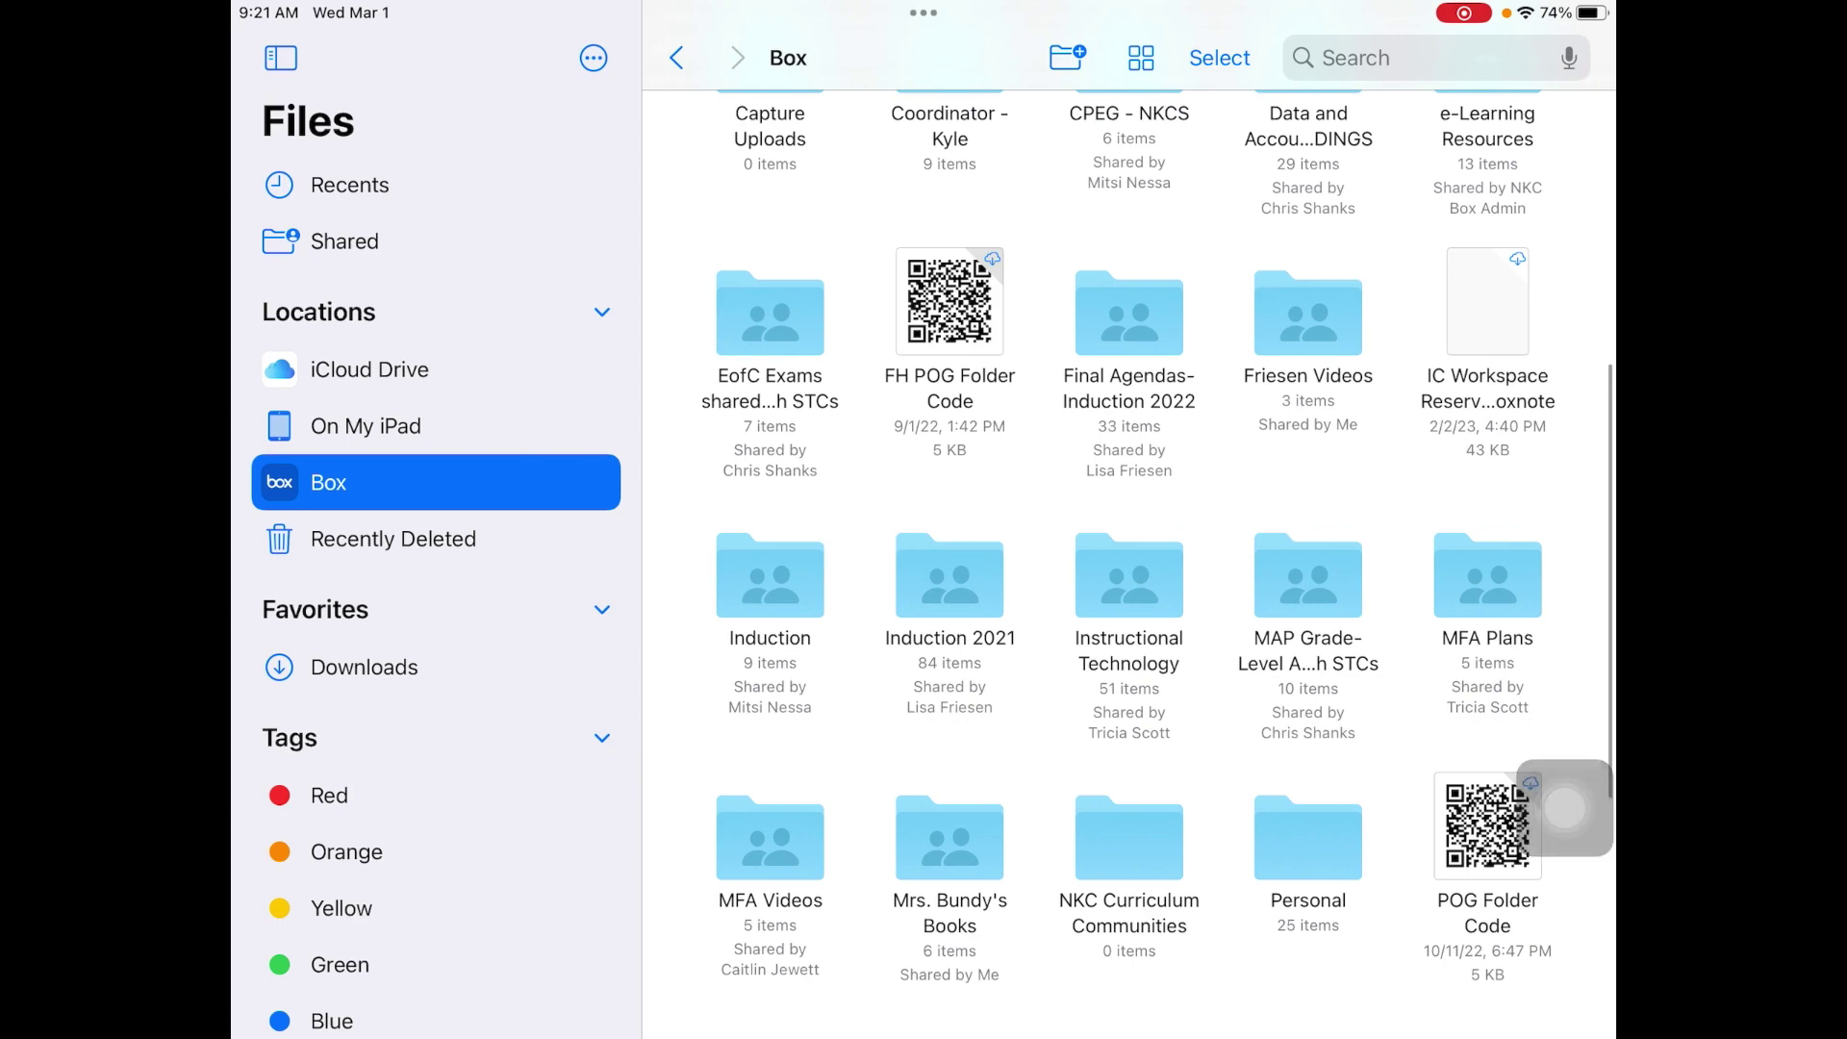
pyautogui.scroll(4, 1564, 808)
pyautogui.scroll(-2, 1564, 808)
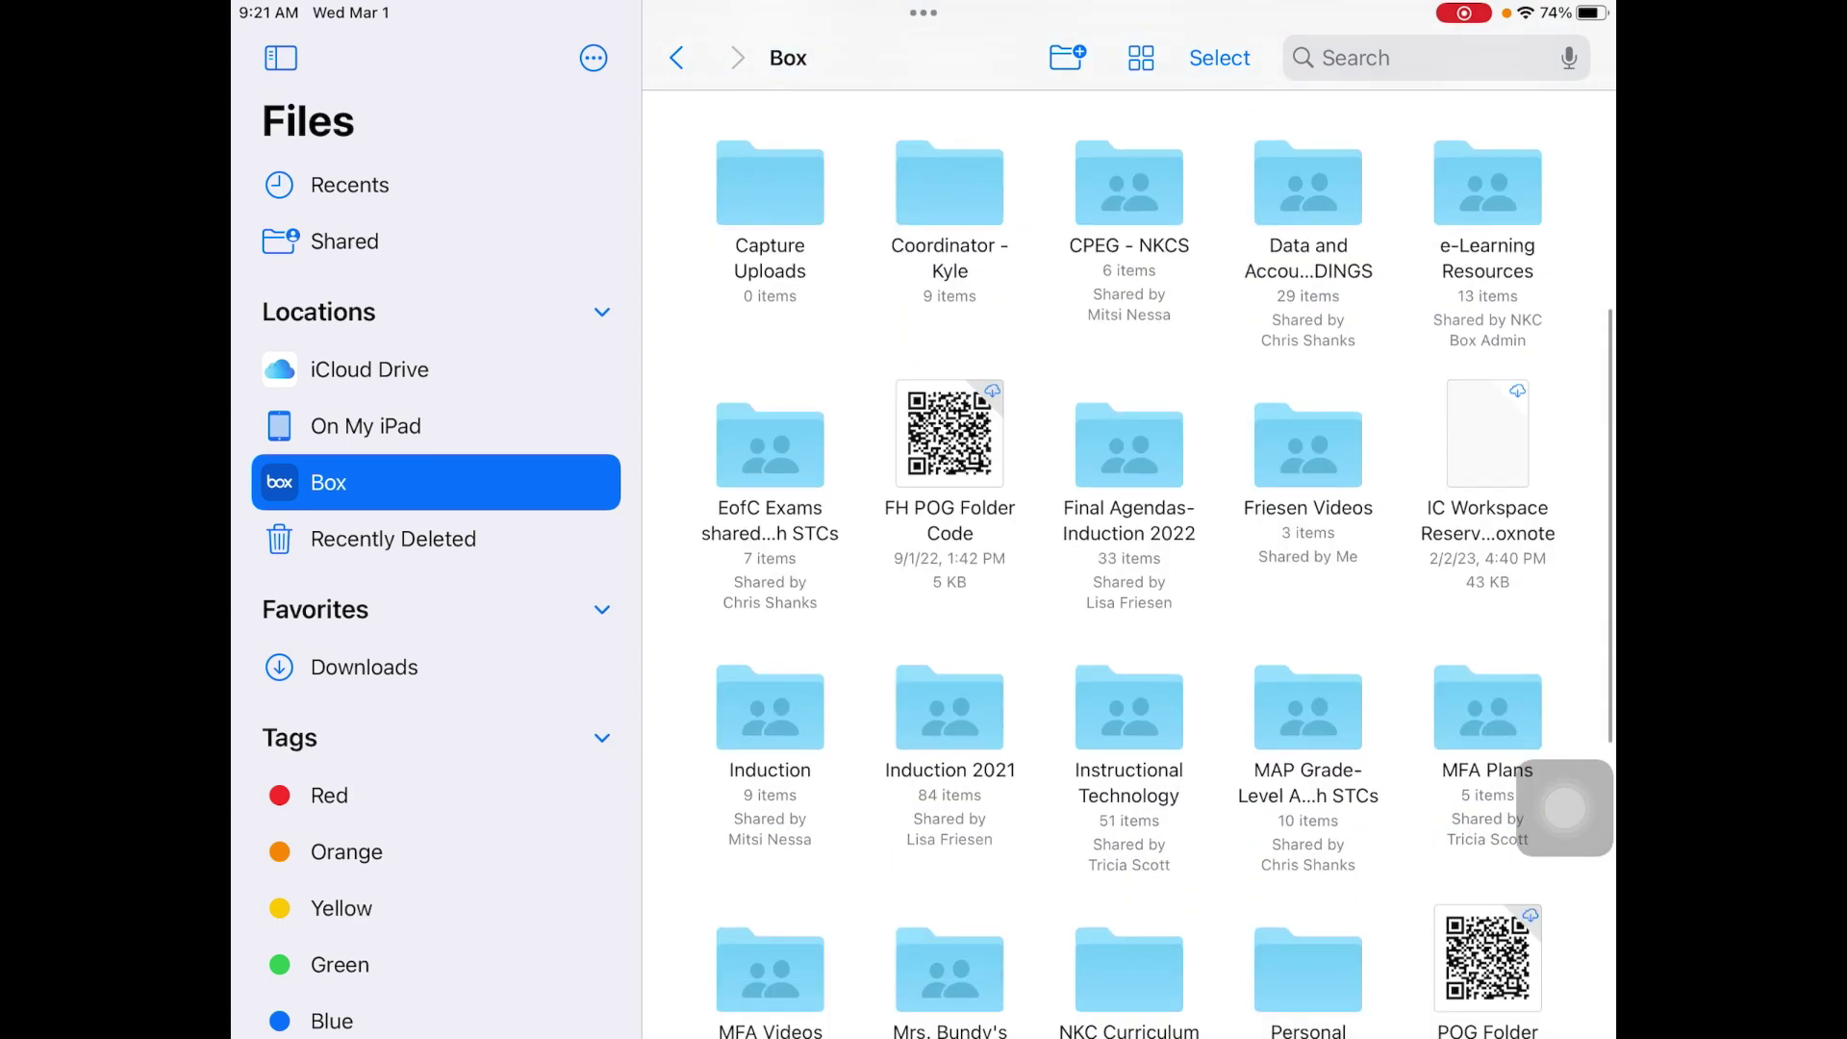
pyautogui.click(1128, 712)
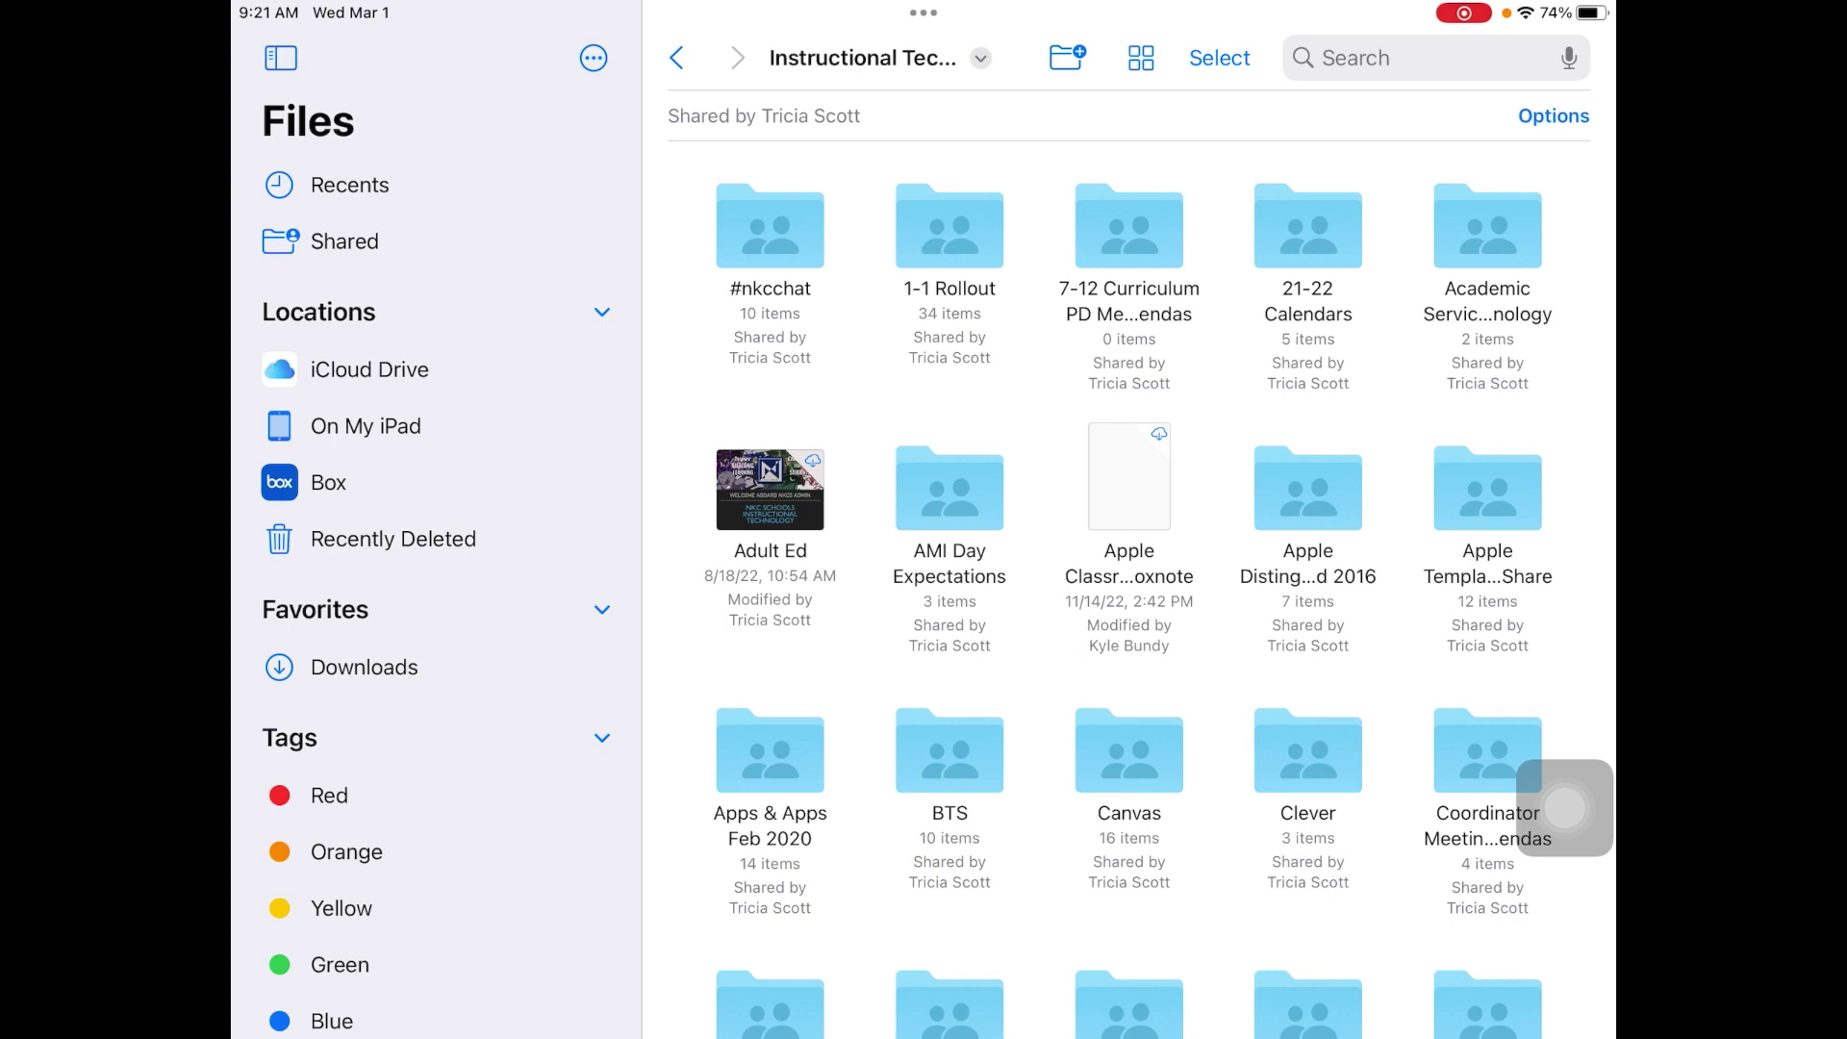
# - Scan both pages of the ISTE poster, Spanish and English
pyautogui.click(593, 58)
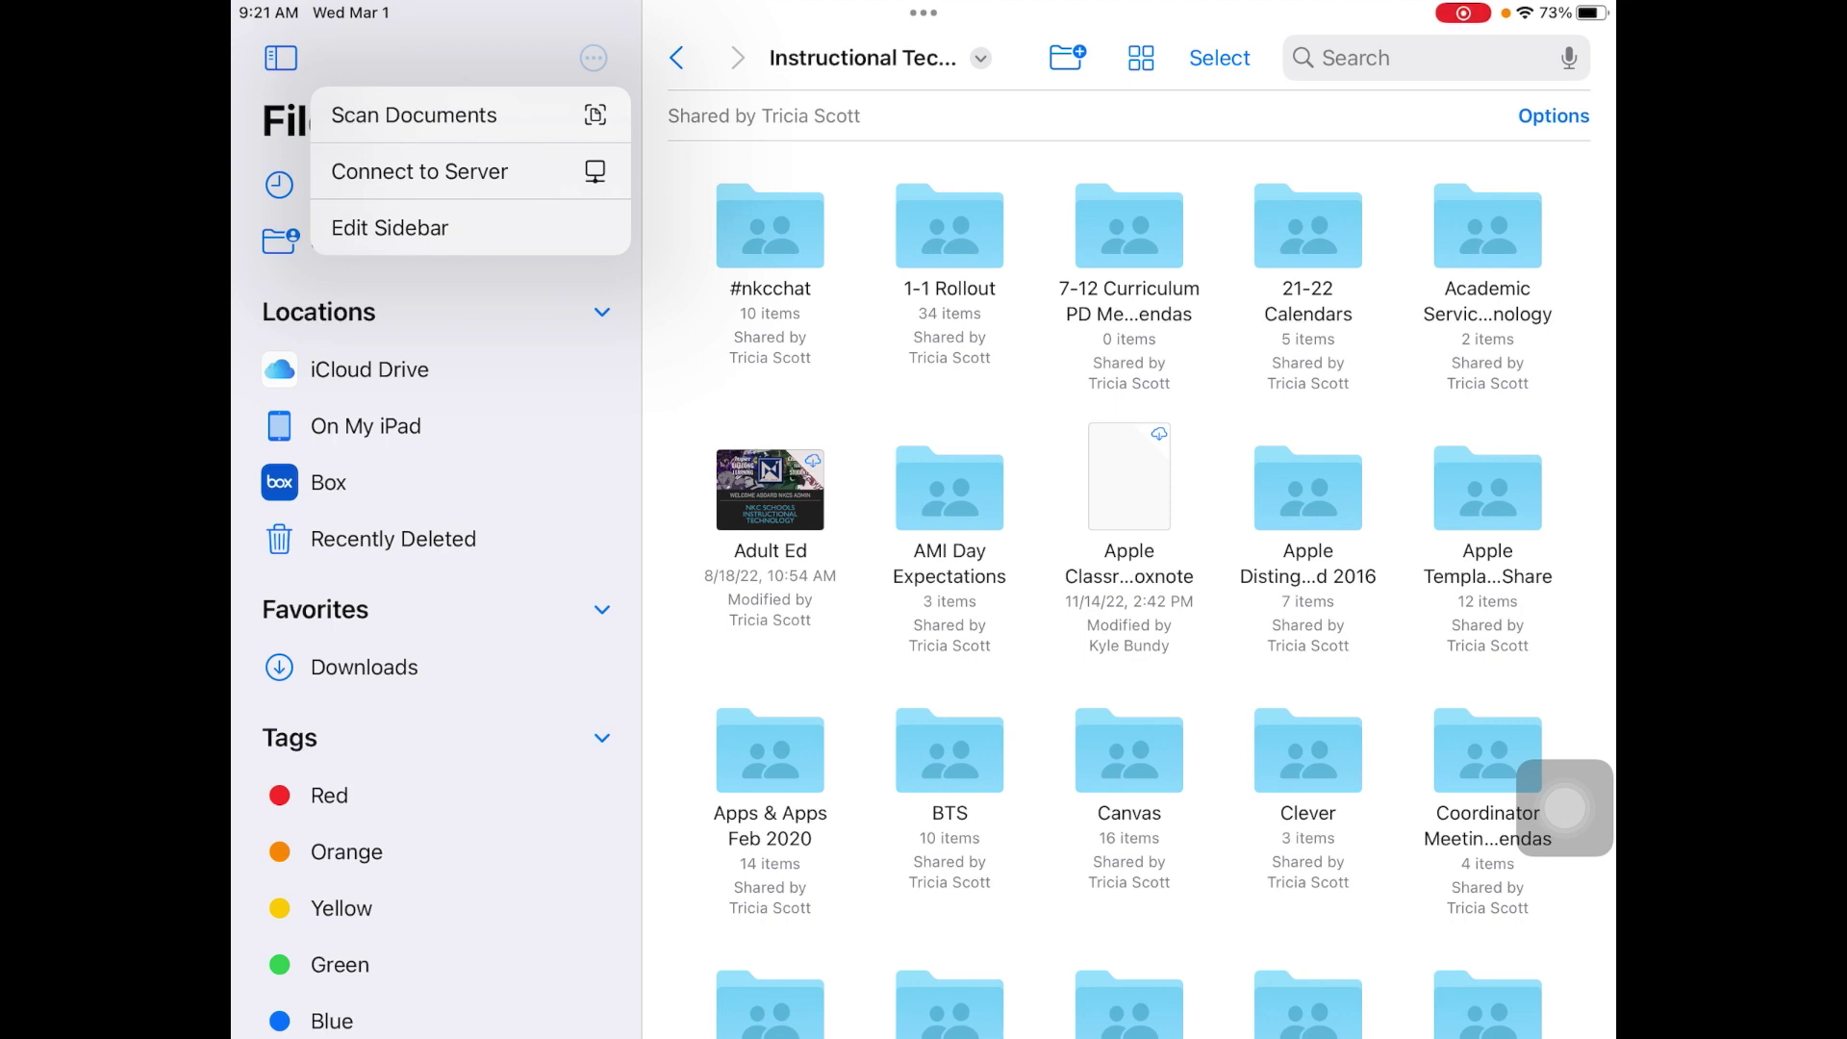
pyautogui.click(413, 115)
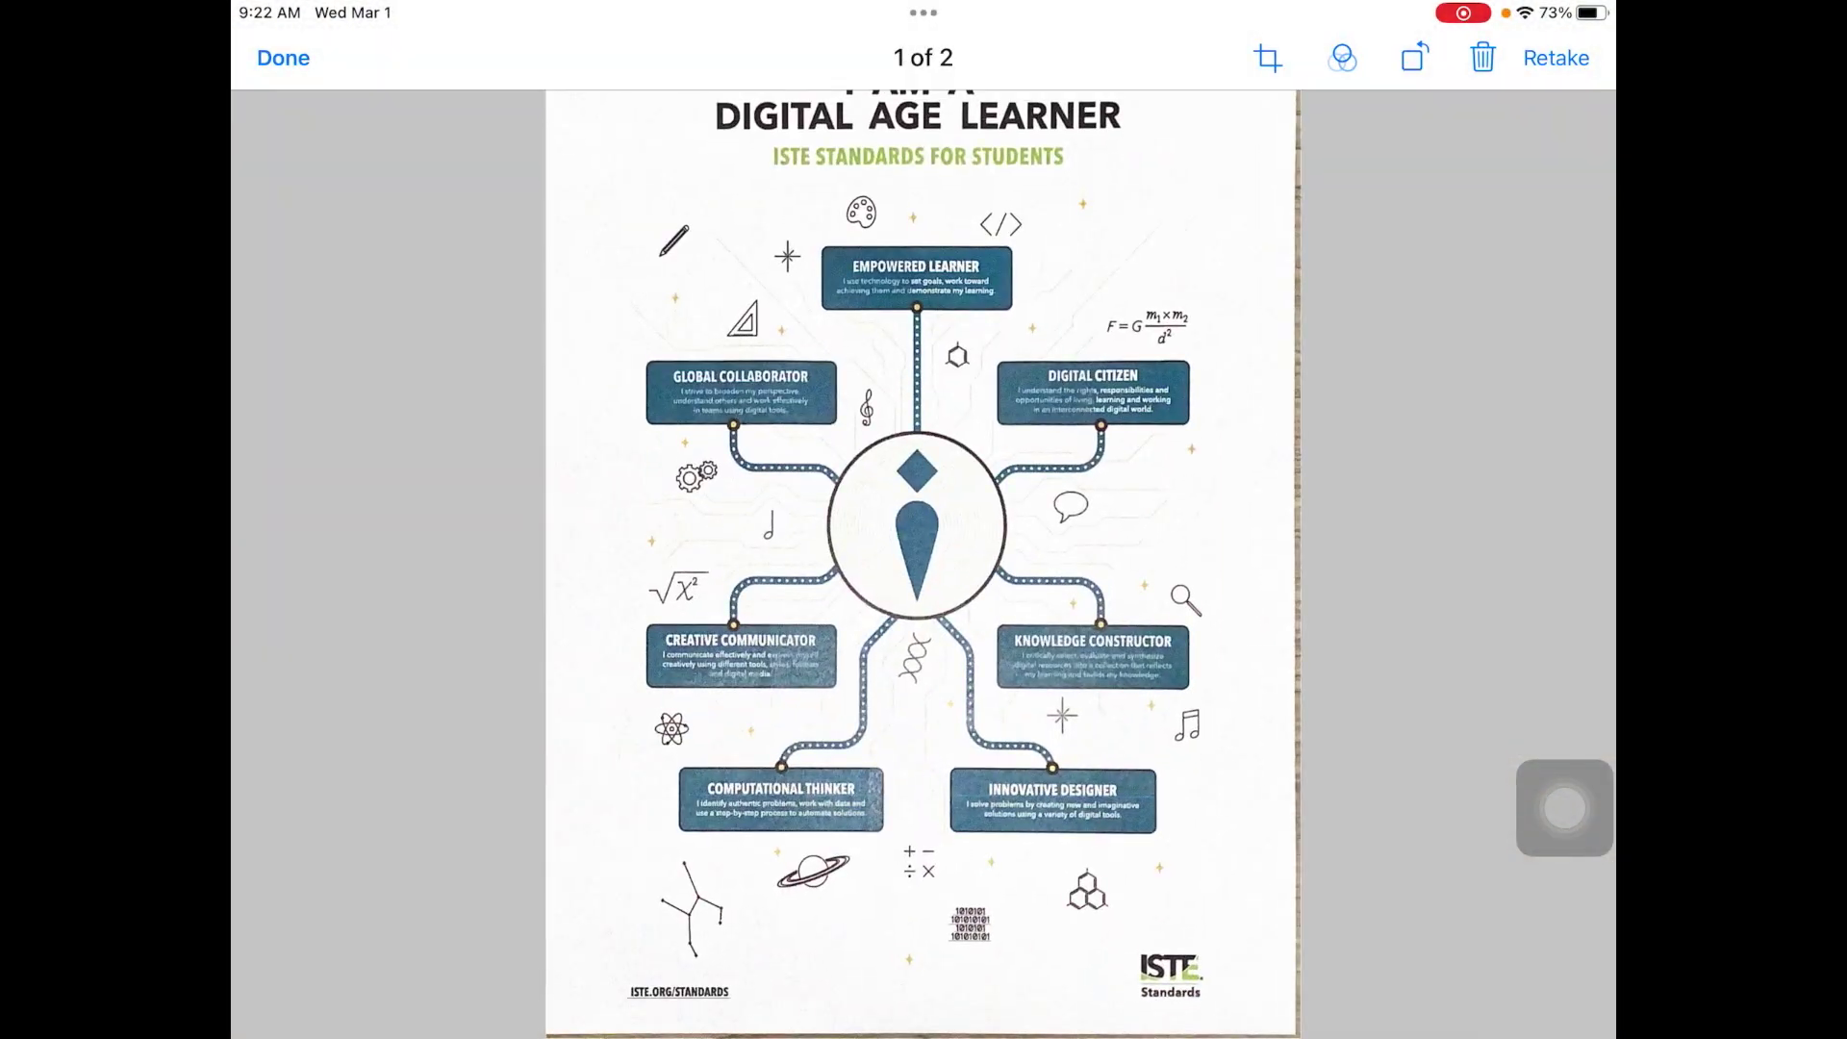
pyautogui.click(283, 58)
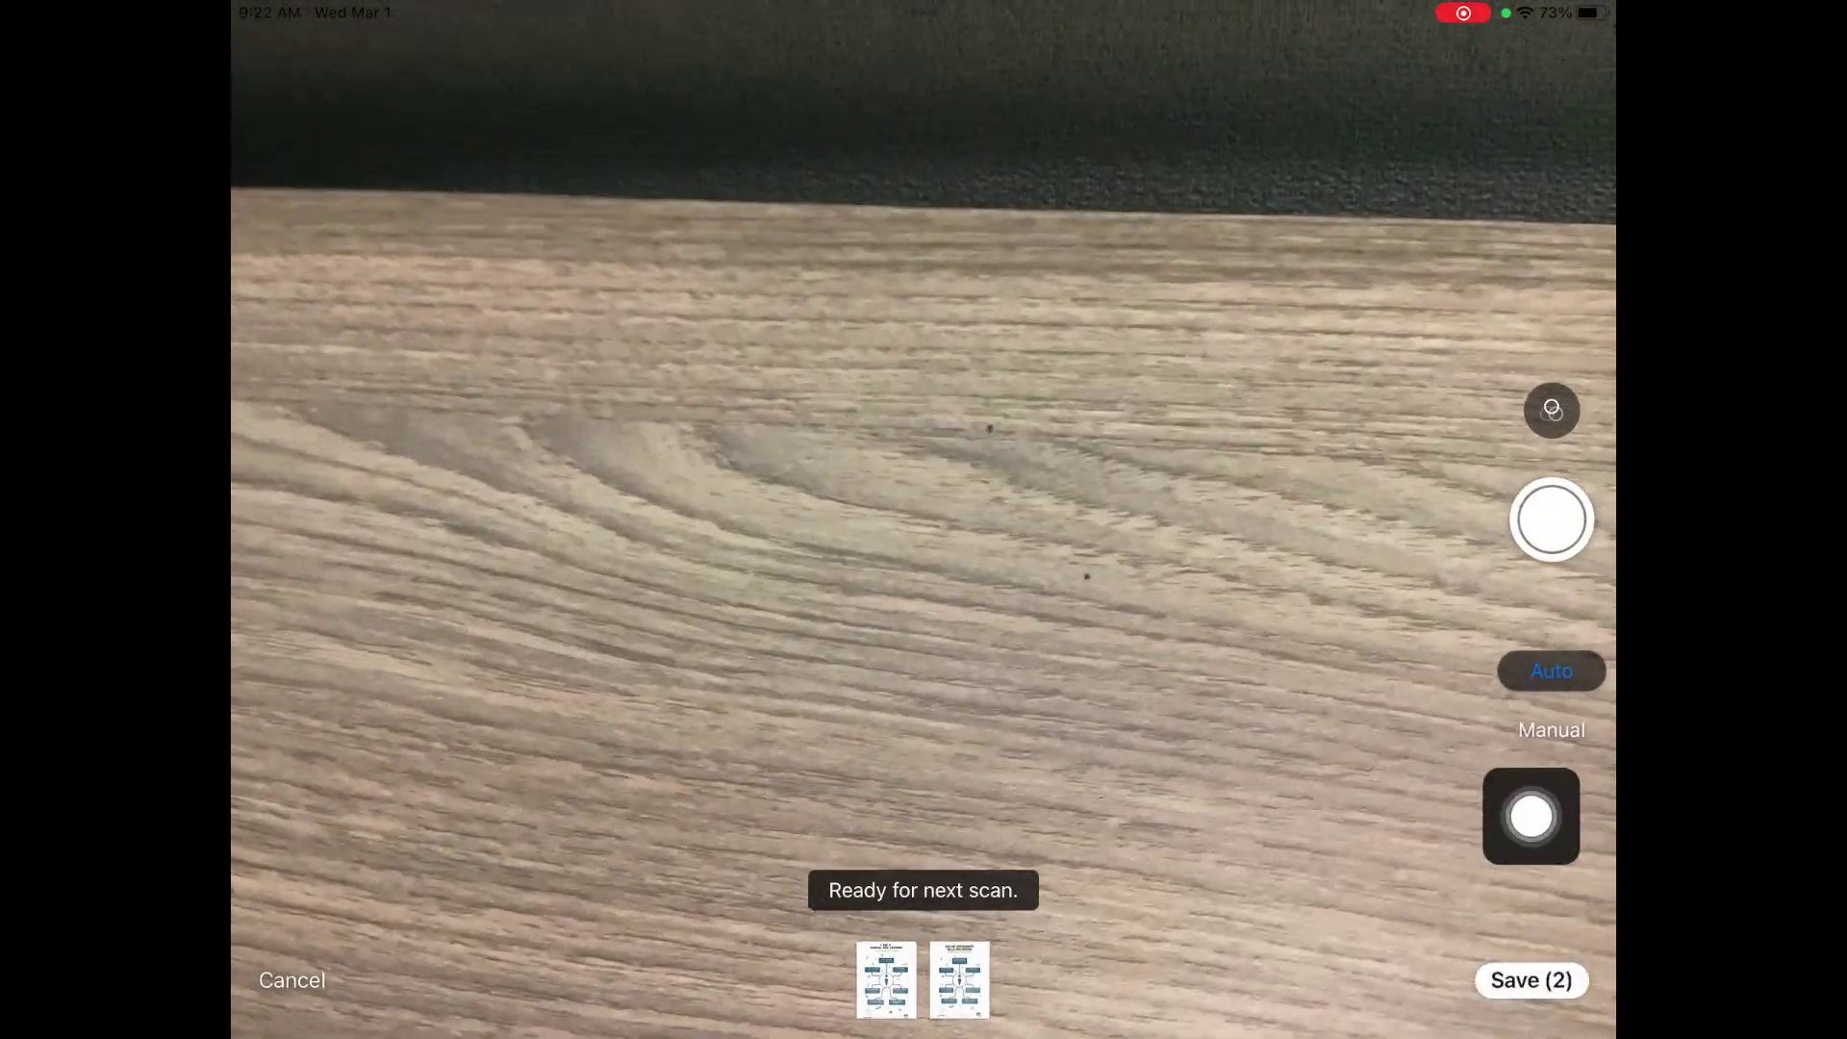
pyautogui.moveTo(1526, 842); pyautogui.dragTo(1565, 791)
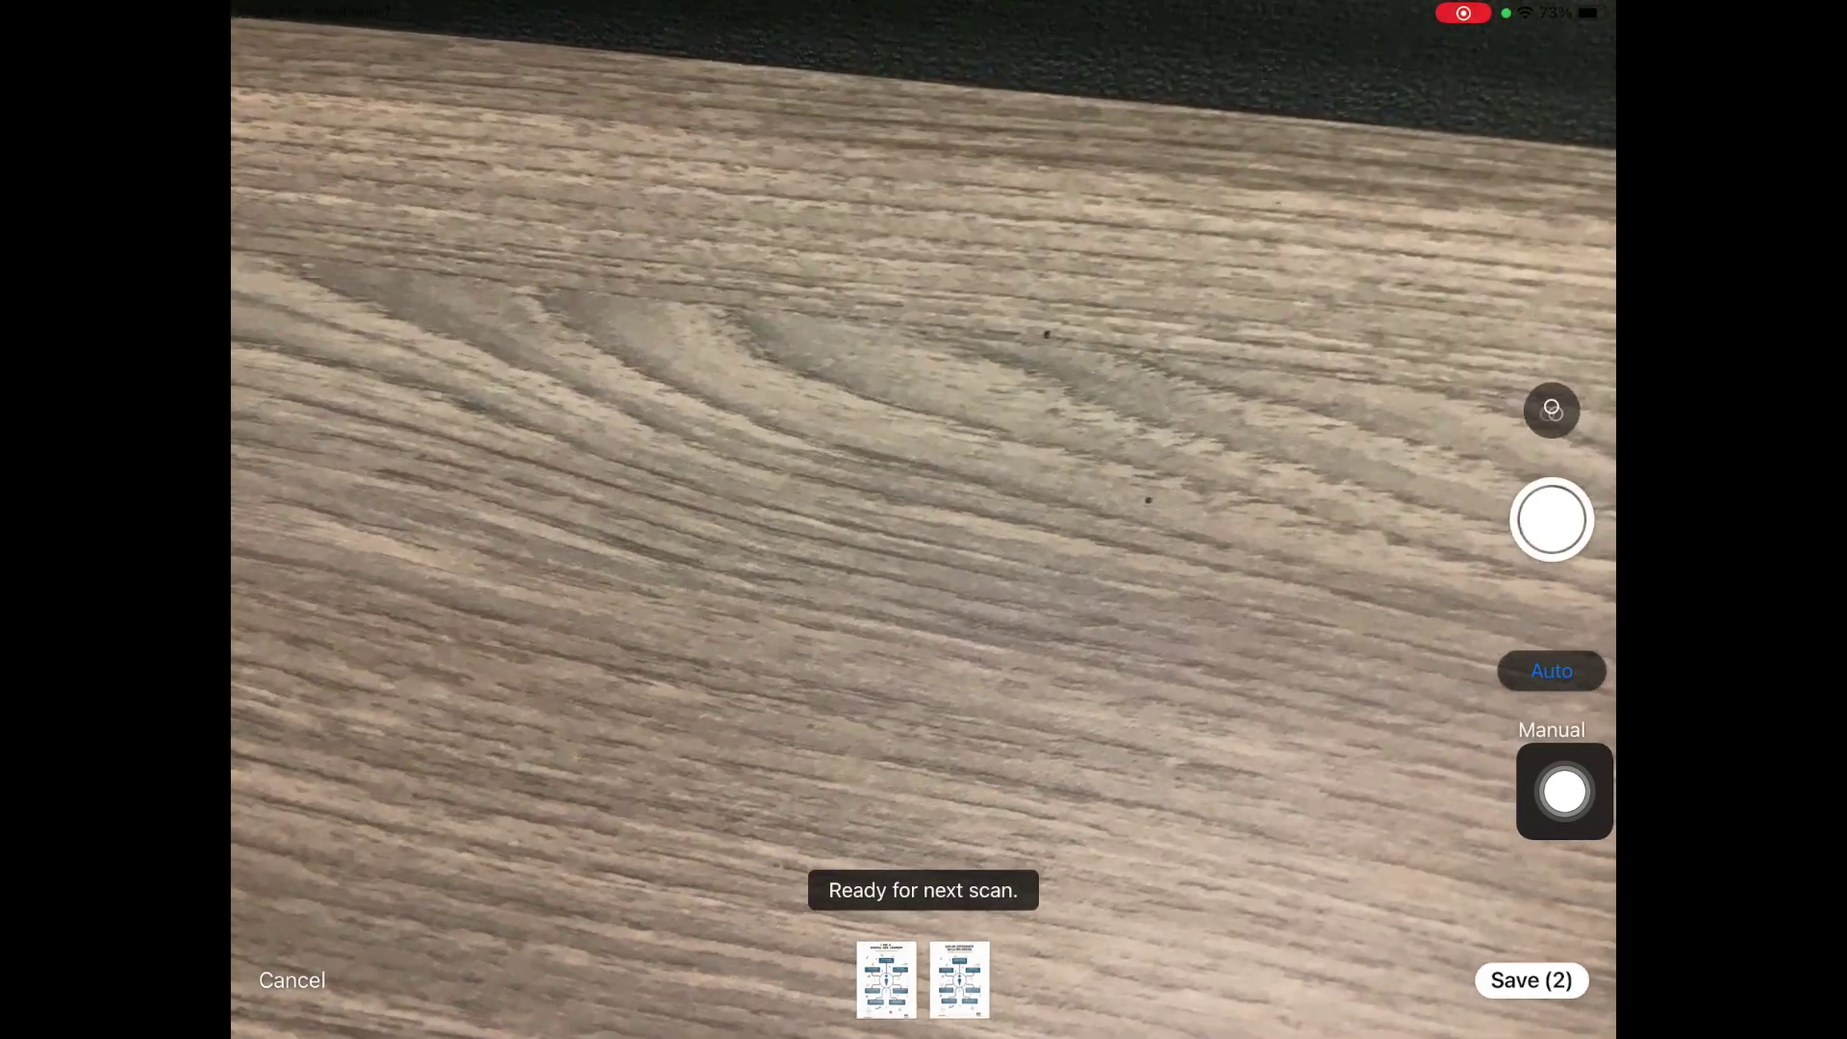
# - Save the two-page poster scan as 'Scanned Document' and return to Box's top level
pyautogui.click(1531, 979)
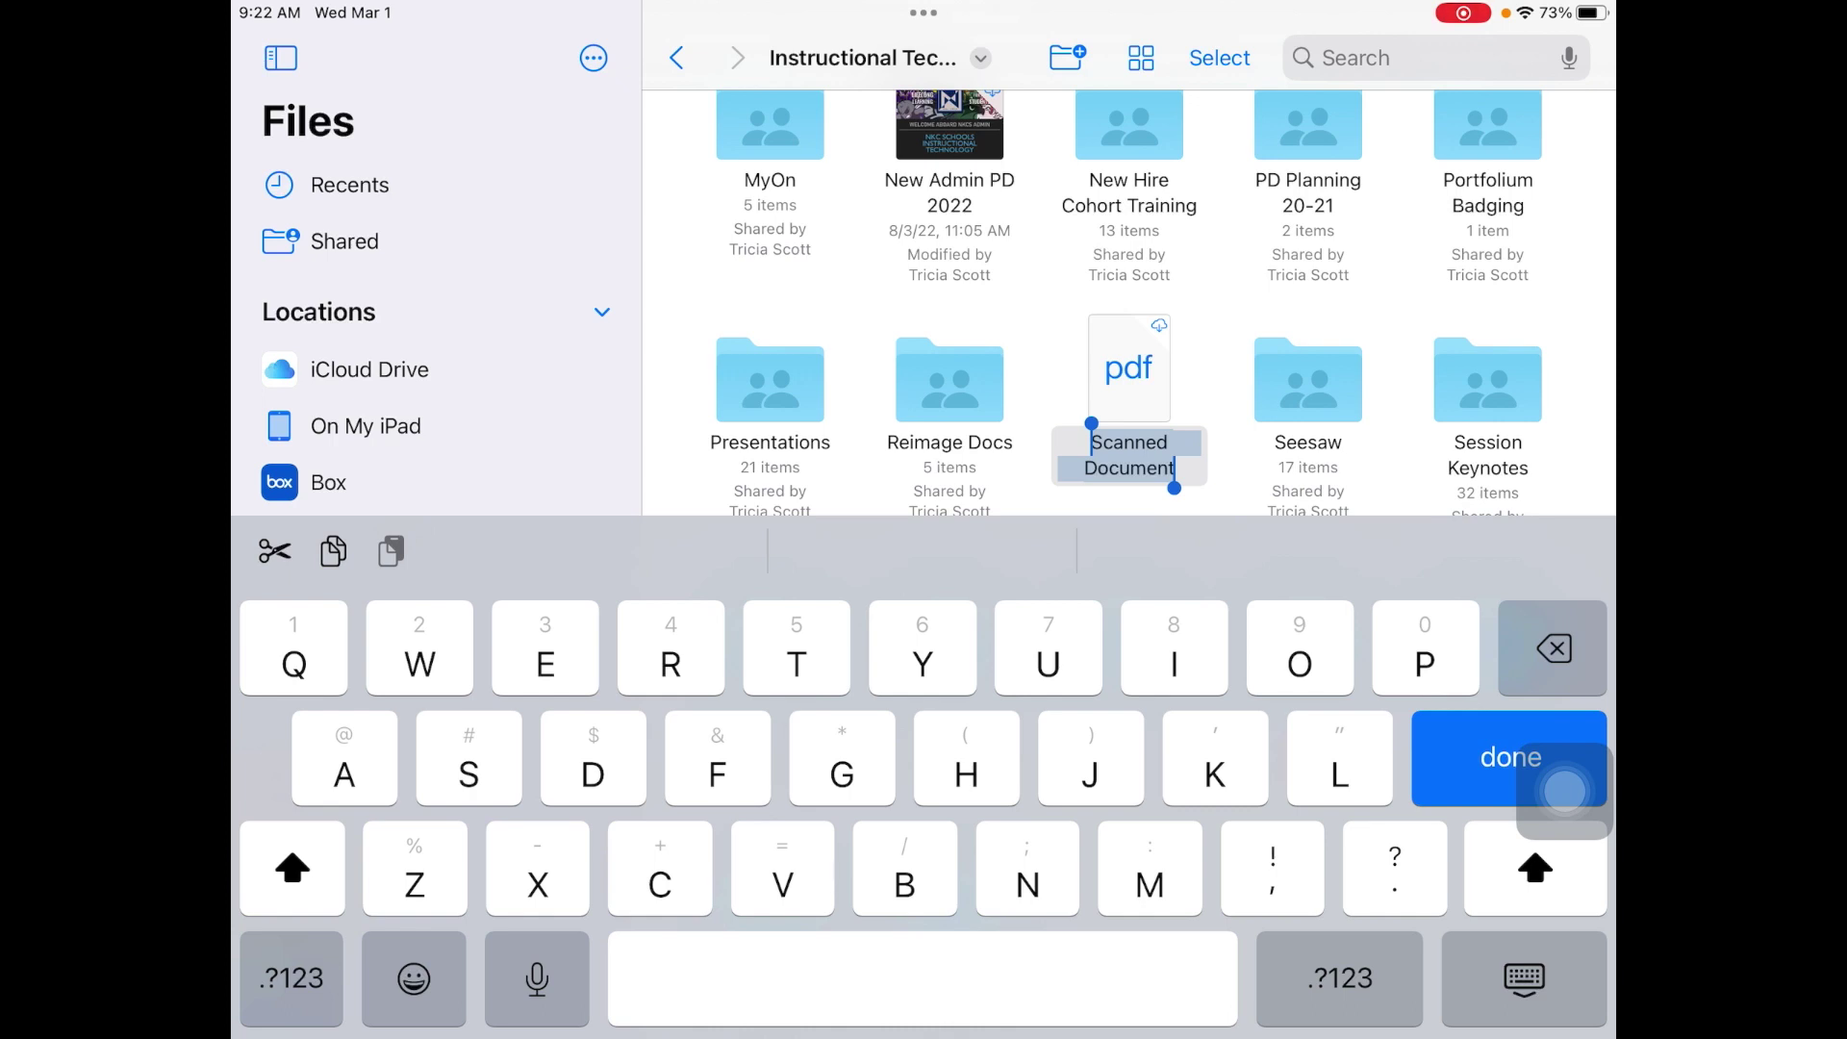
pyautogui.moveTo(1564, 790); pyautogui.dragTo(1564, 987)
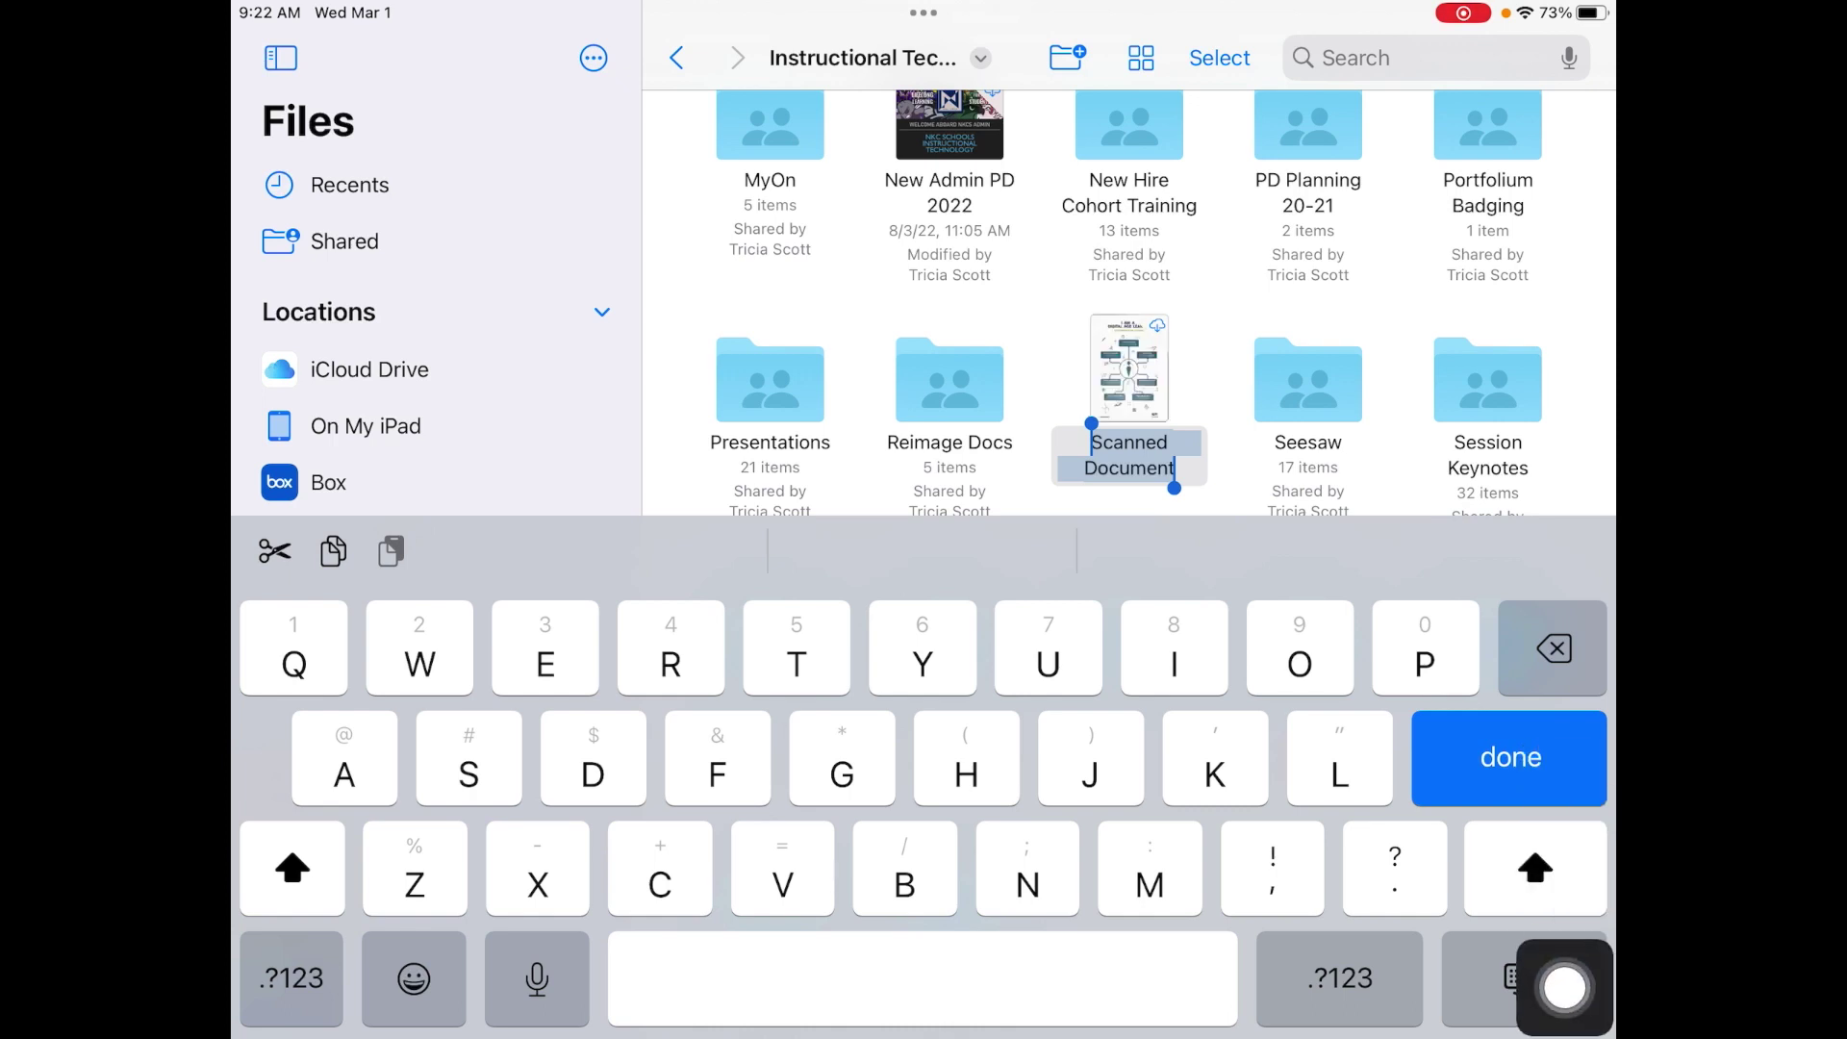
pyautogui.press('Return')
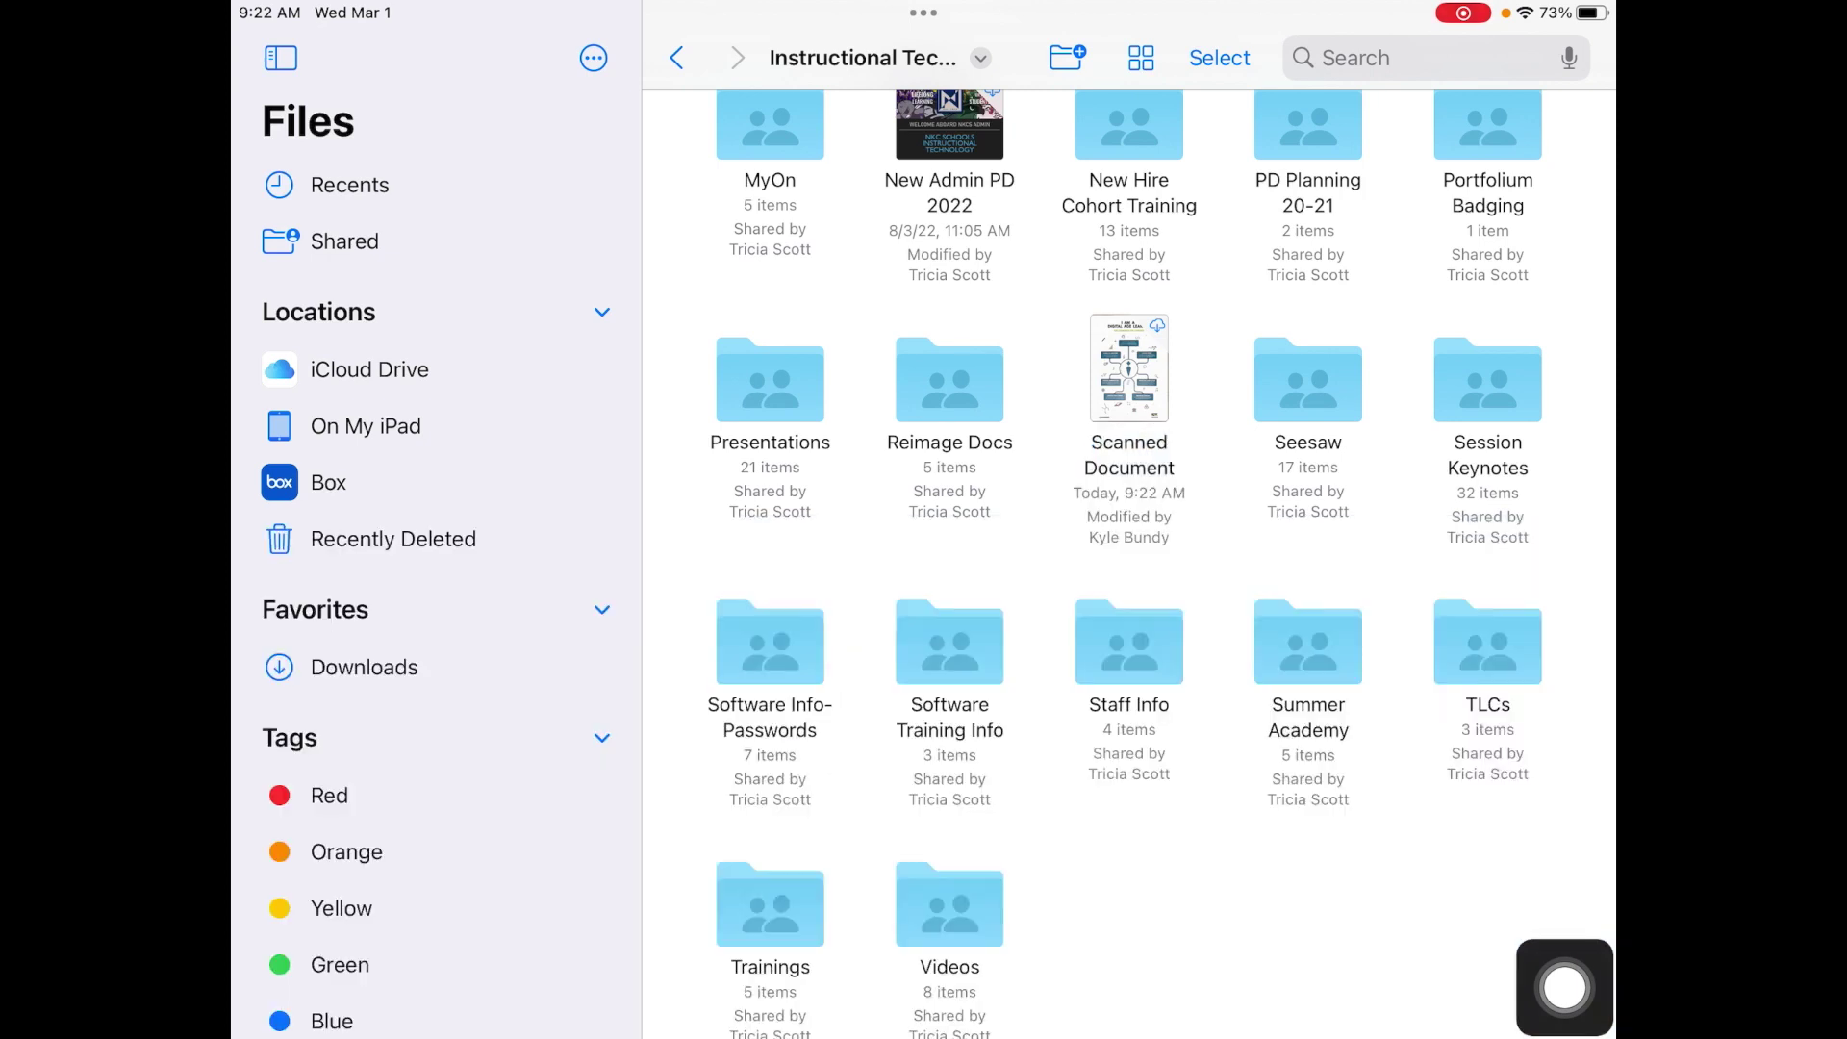
pyautogui.click(328, 482)
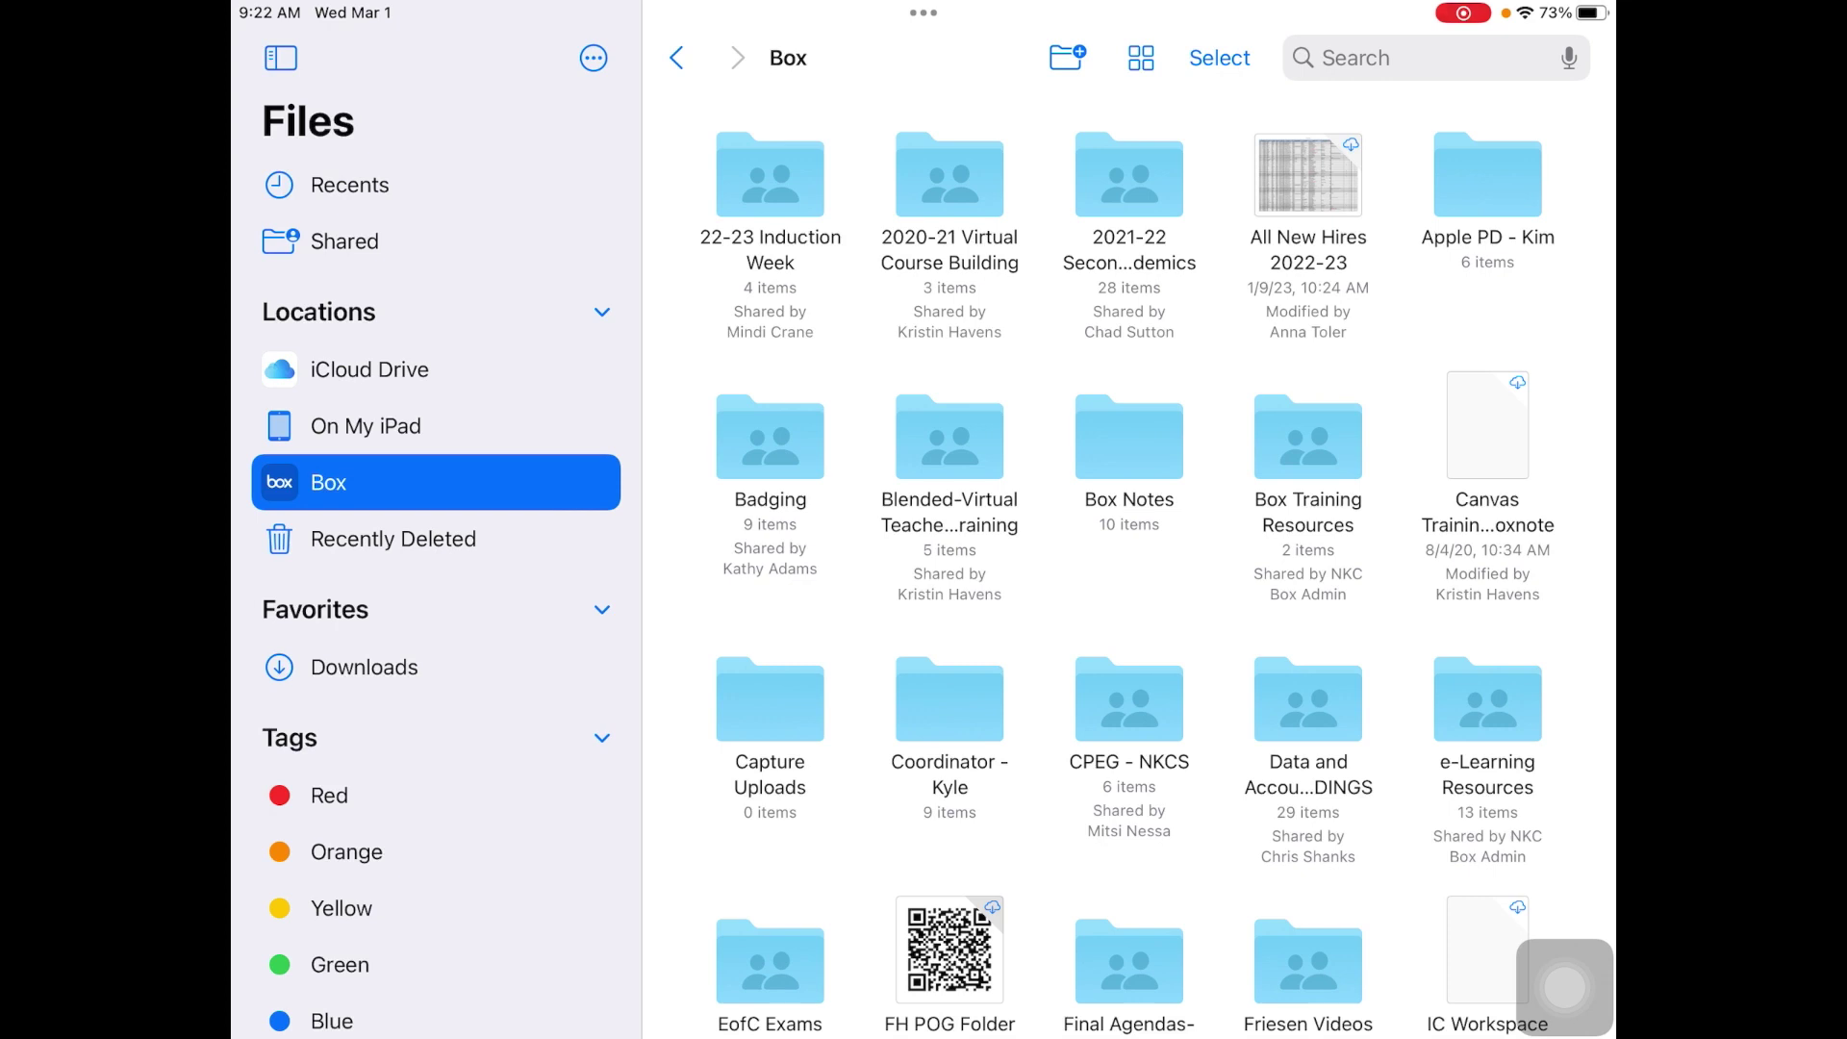
pyautogui.click(594, 58)
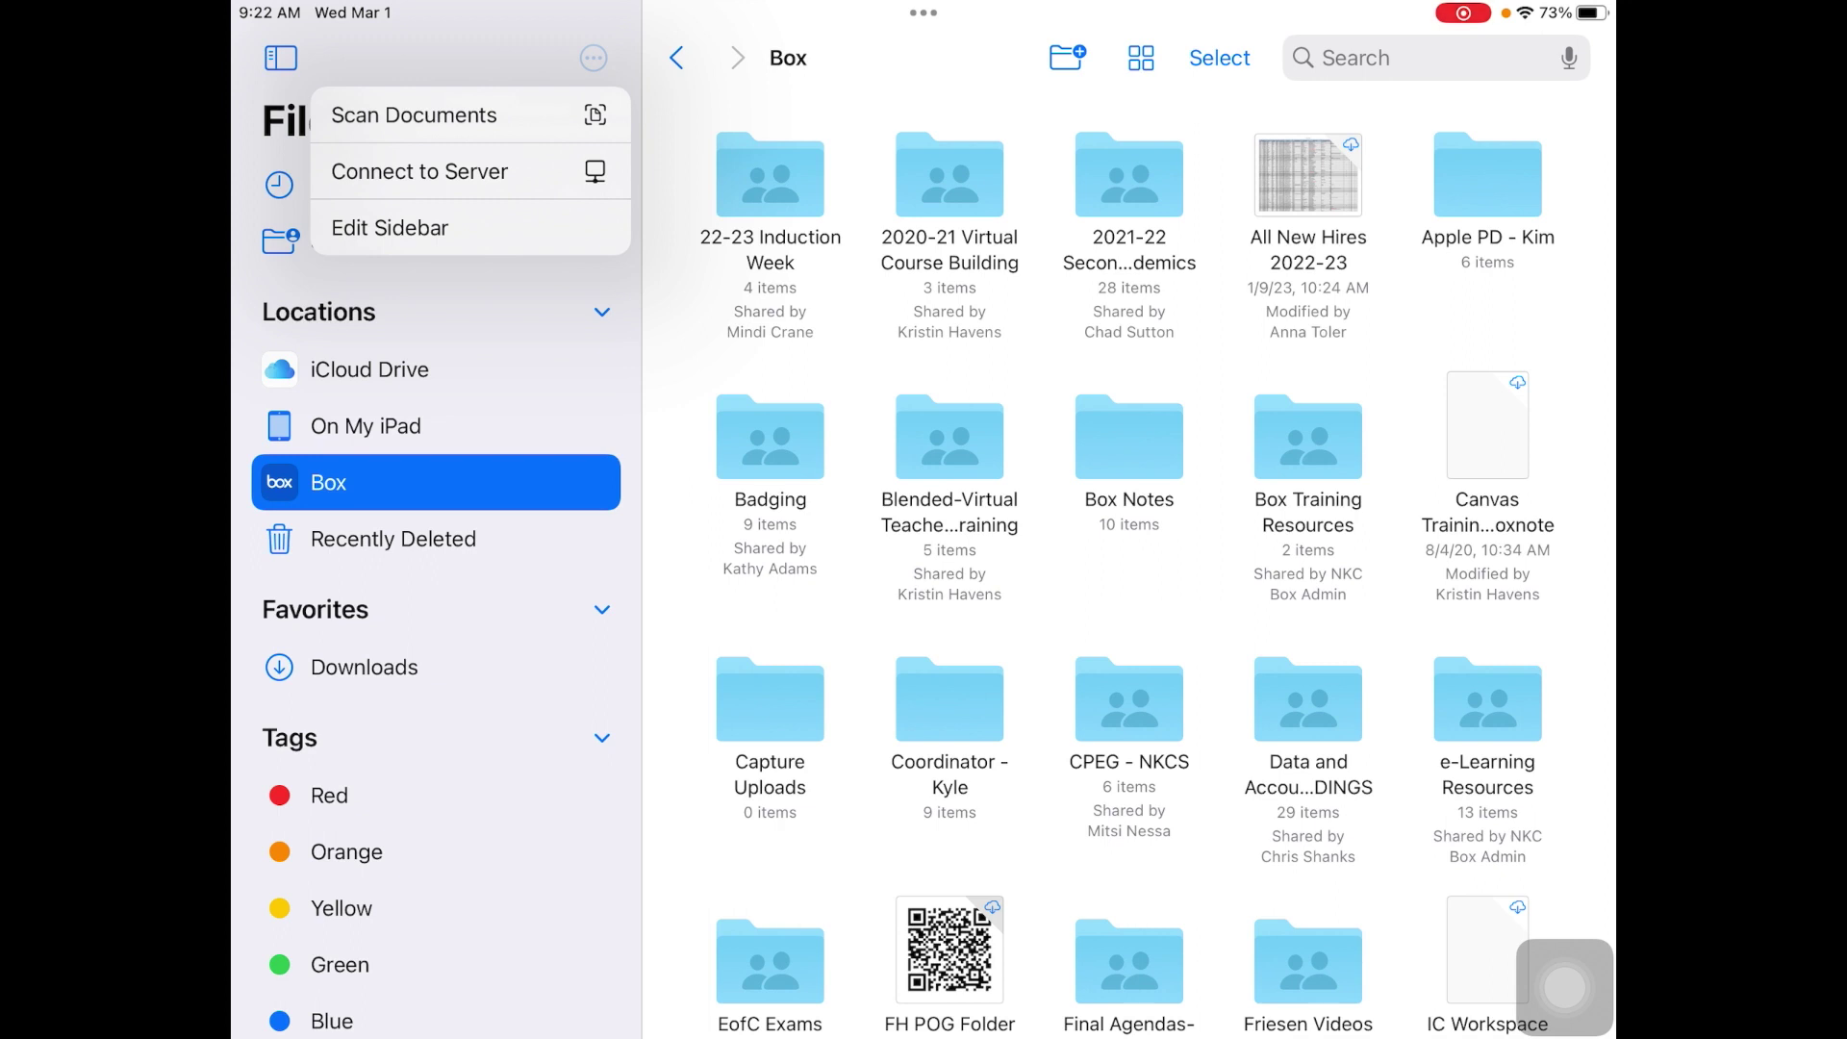